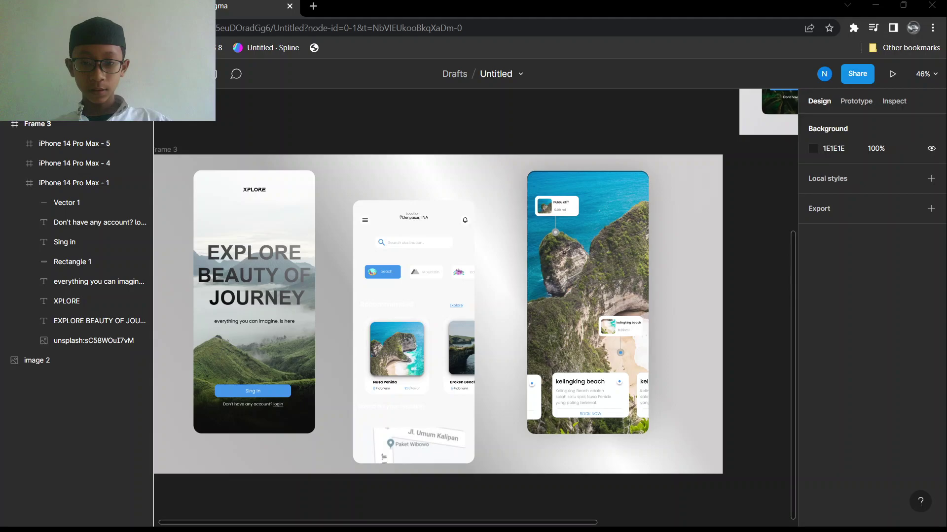
- Look over the three existing travel screens and the mountain photo in the first one
scroll(506, 312, up, 3)
scroll(507, 311, right, 3)
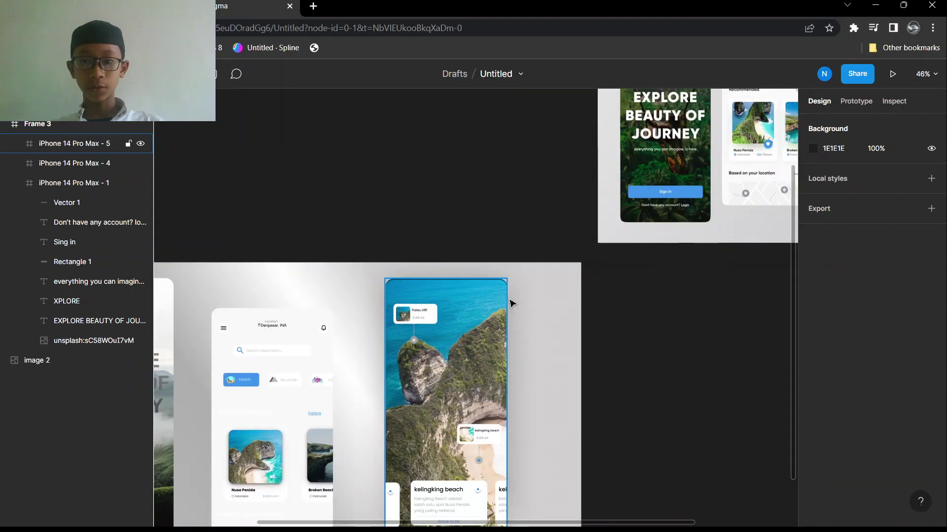
scroll(510, 302, up, 1)
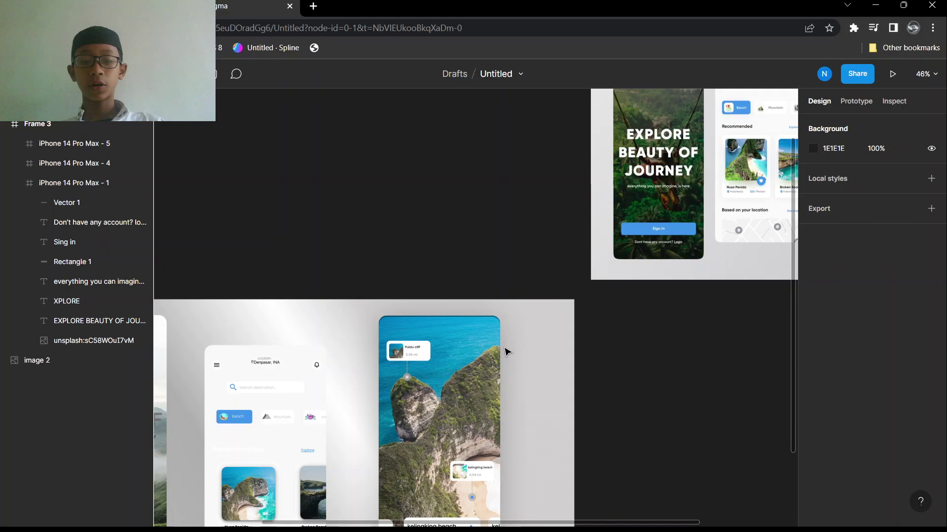
scroll(508, 352, down, 3)
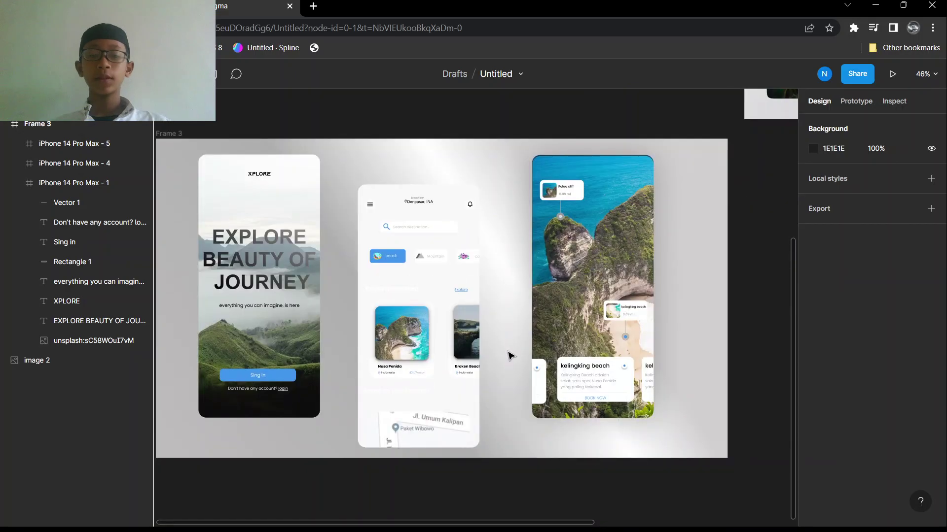
scroll(510, 355, up, 1)
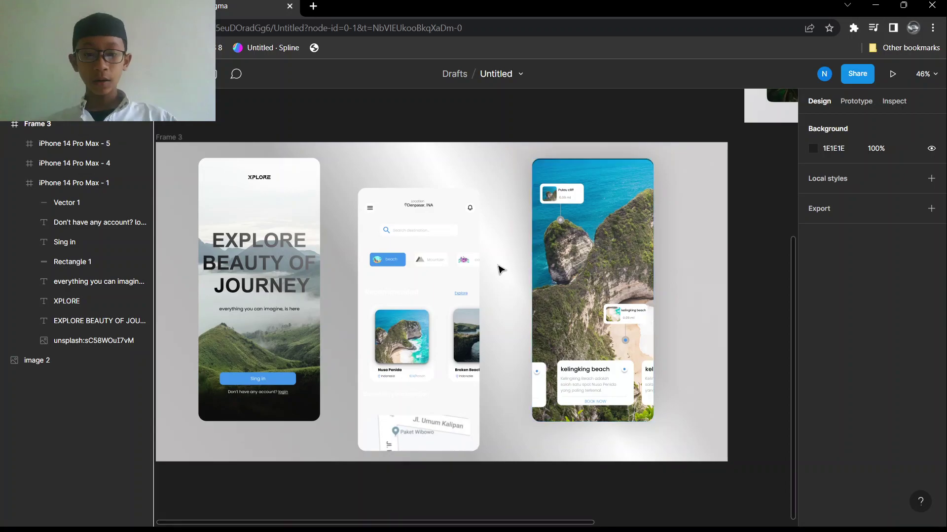
scroll(501, 269, up, 3)
scroll(500, 269, left, 2)
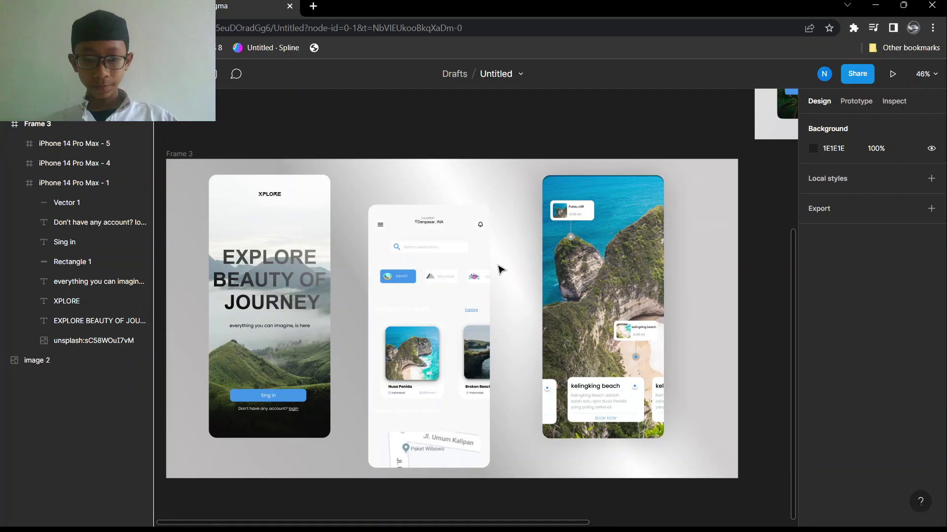
scroll(304, 246, down, 3)
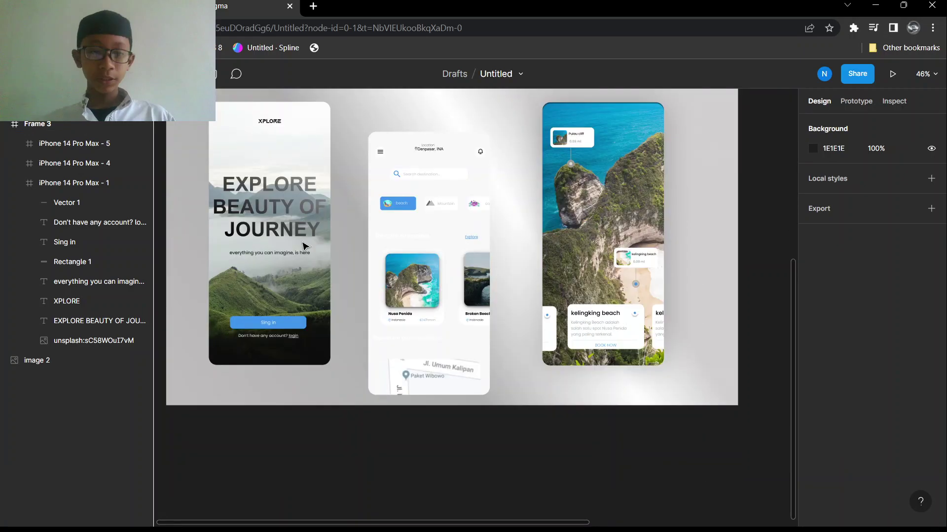
double_click(267, 296)
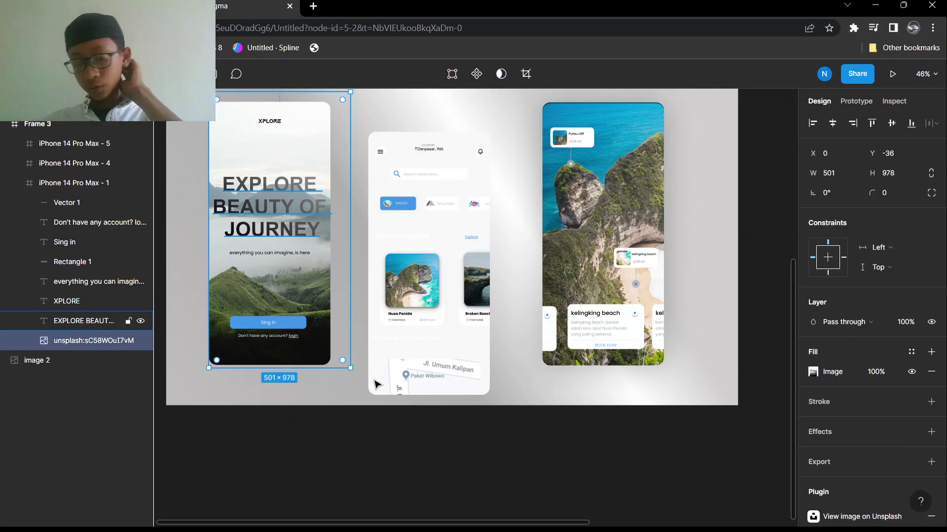
key(Escape)
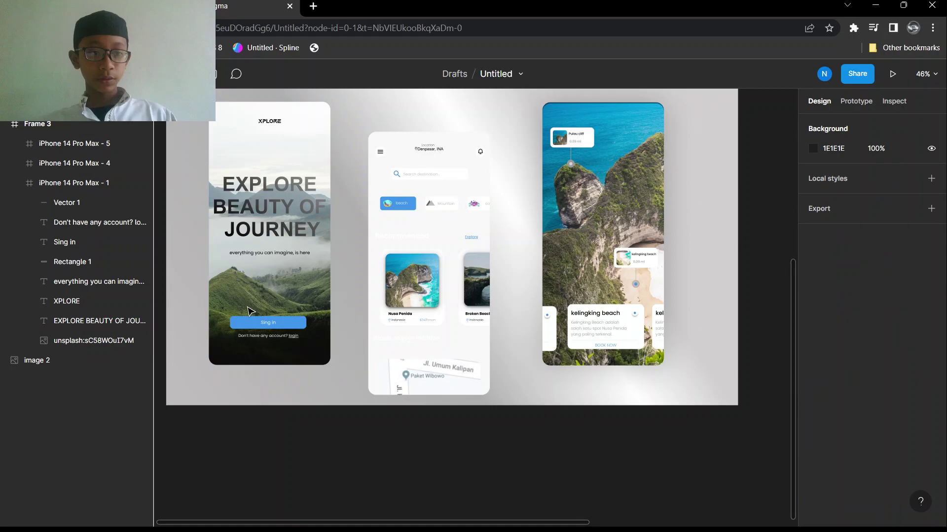
scroll(250, 310, down, 3)
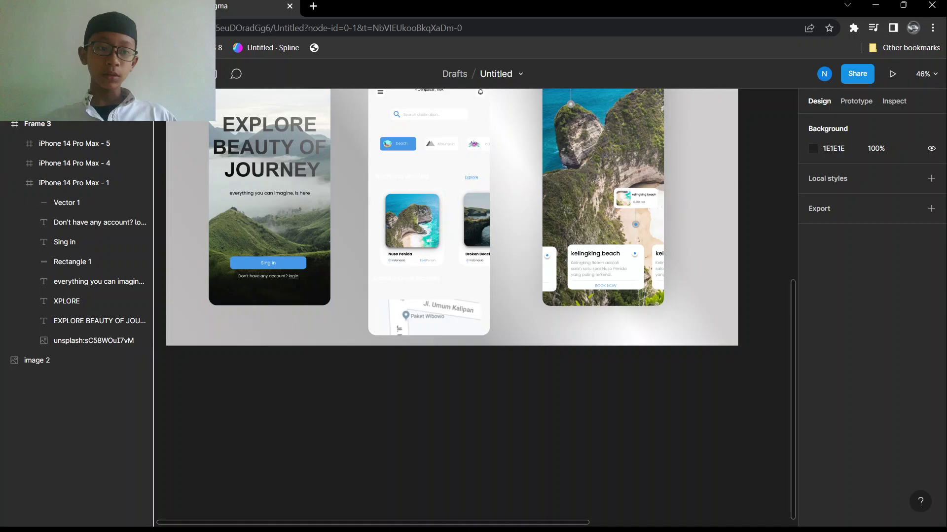
- Add a 430×932 iPhone 14 Pro Max frame from the Phone presets
click(64, 74)
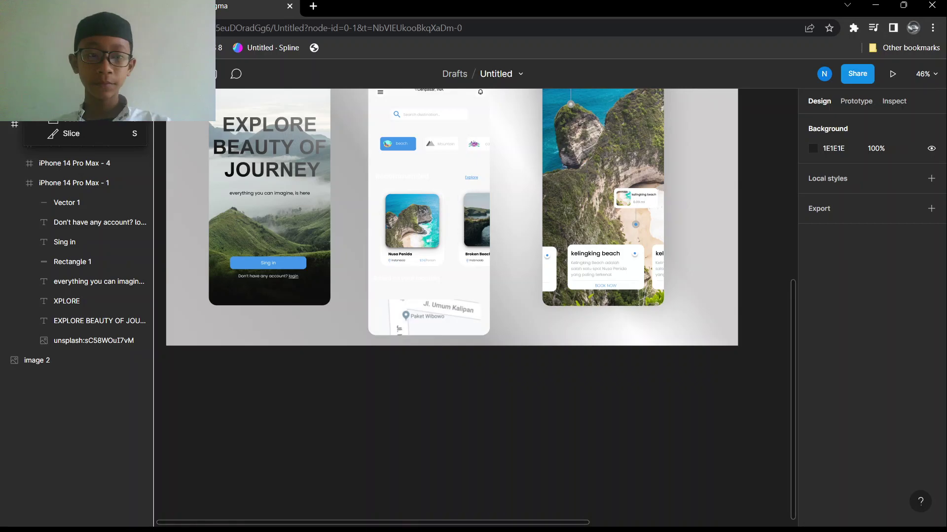
click(69, 94)
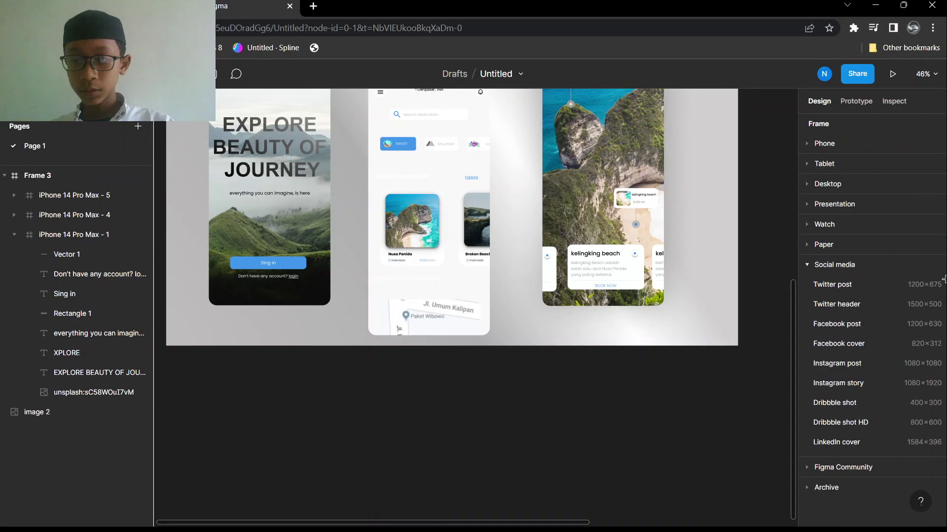
scroll(560, 385, down, 1)
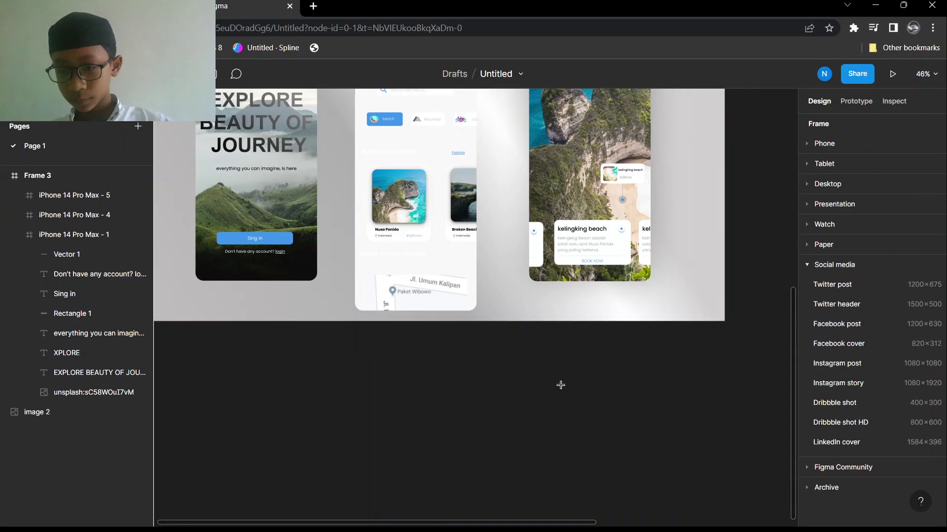
scroll(561, 385, down, 2)
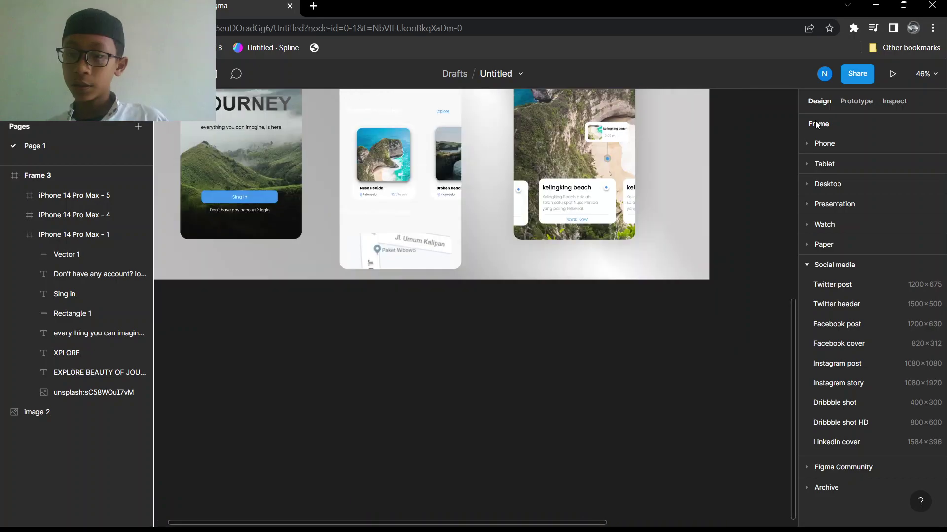
click(824, 143)
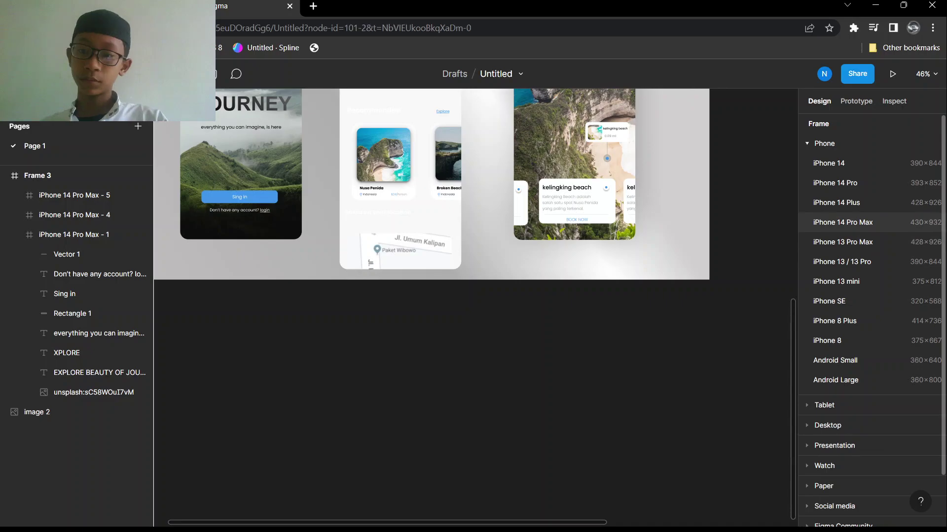
click(843, 223)
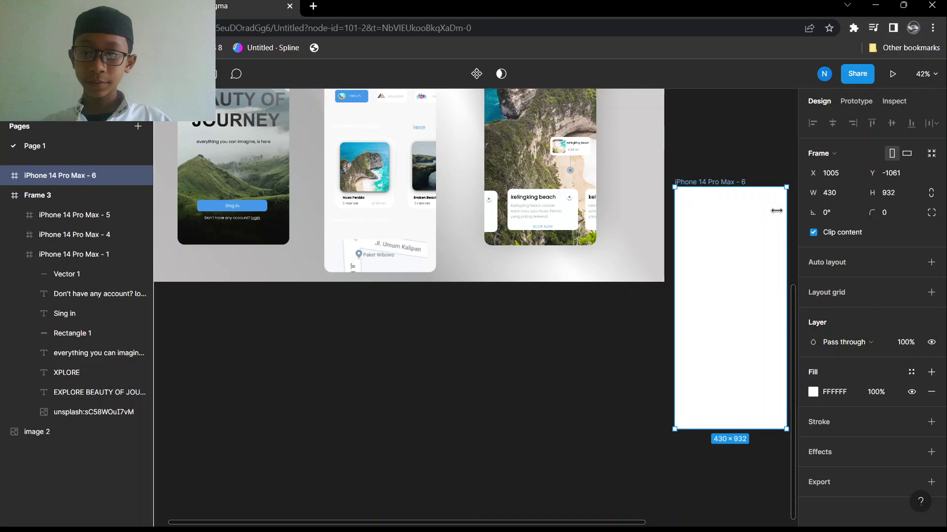
- Move the new phone frame below the existing travel screens
drag(742, 289, 243, 371)
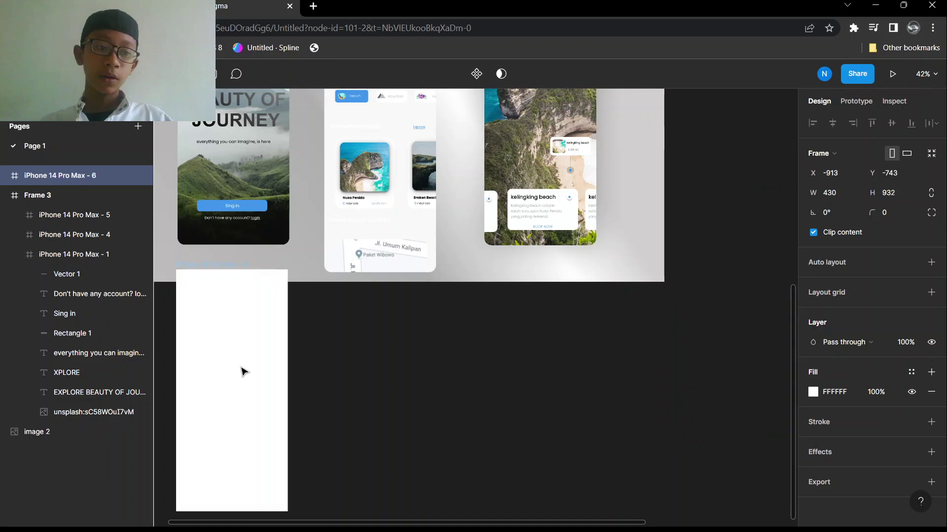
drag(243, 371, 255, 361)
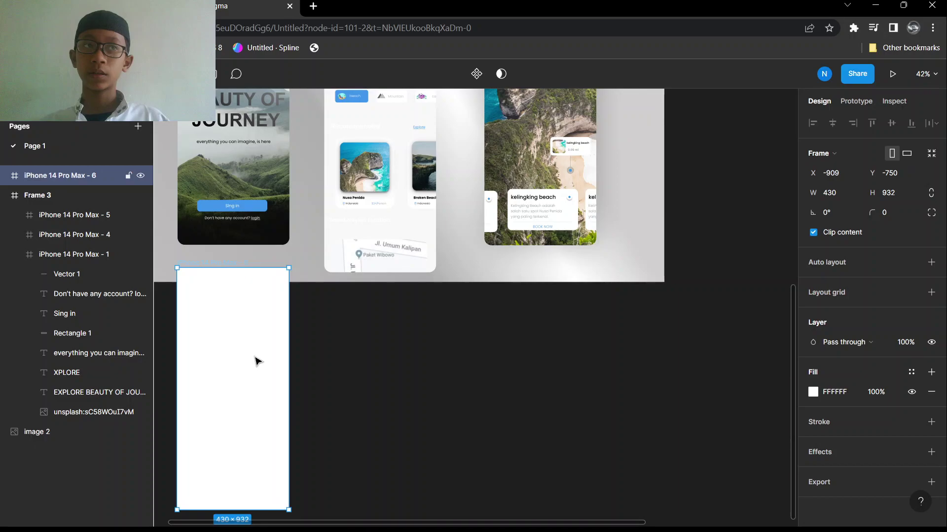
scroll(255, 362, left, 3)
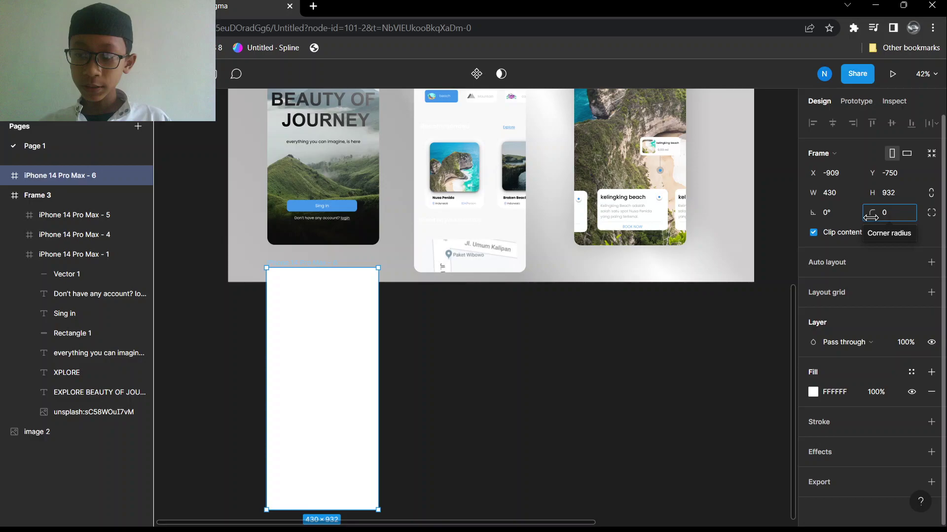
- Round the frame's corners to 28 and open Unsplash in a new browser tab
drag(870, 217, 884, 217)
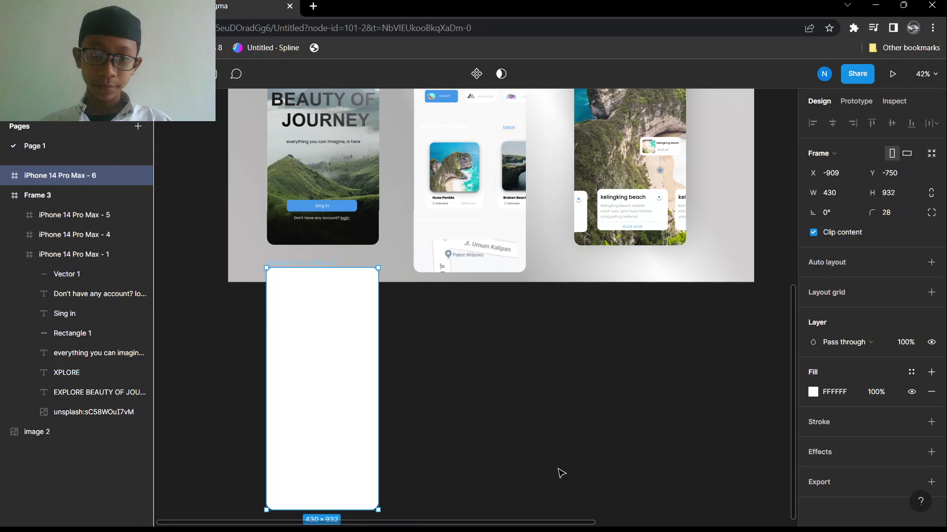
click(311, 7)
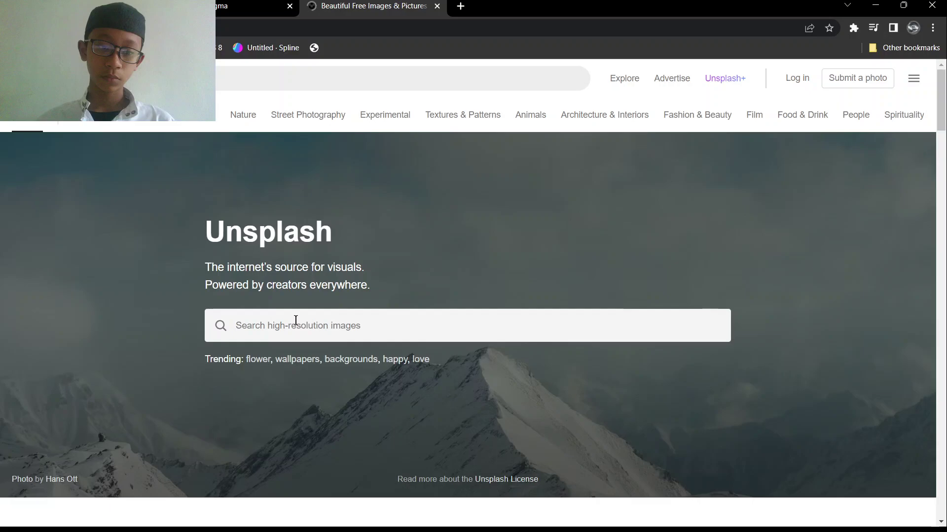
- Close the Unsplash tab with Ctrl+W to return to the Figma file
key(ctrl+w)
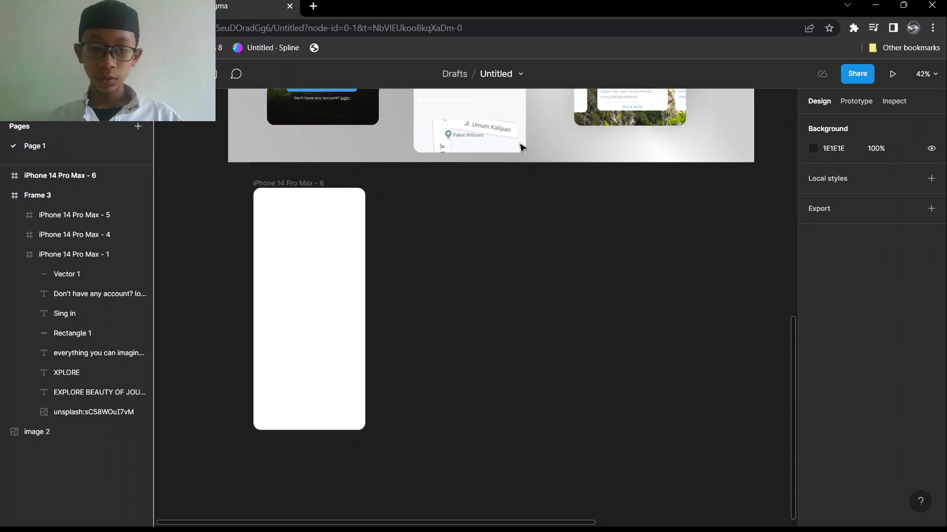
- Paste the misty mountain photo and position it to fill the iPhone 14 Pro Max - 6 frame
key(ctrl+v)
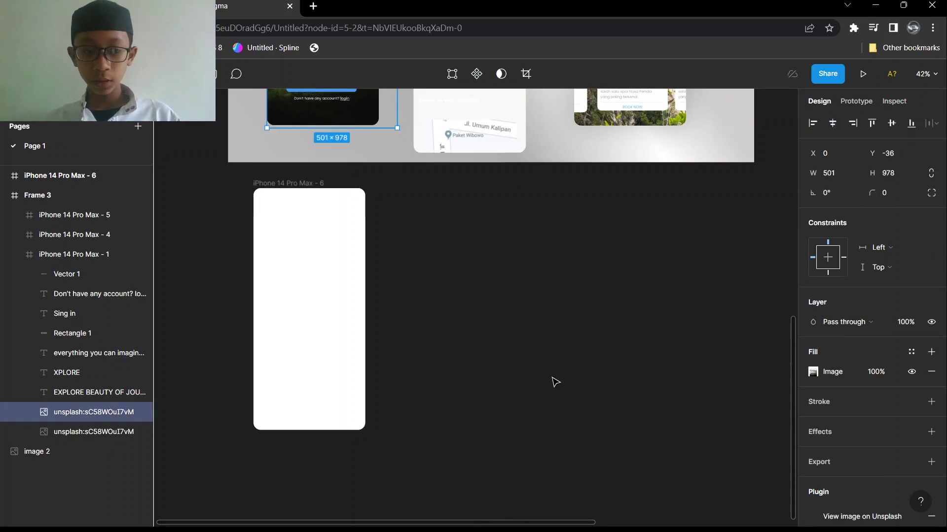
key(Escape)
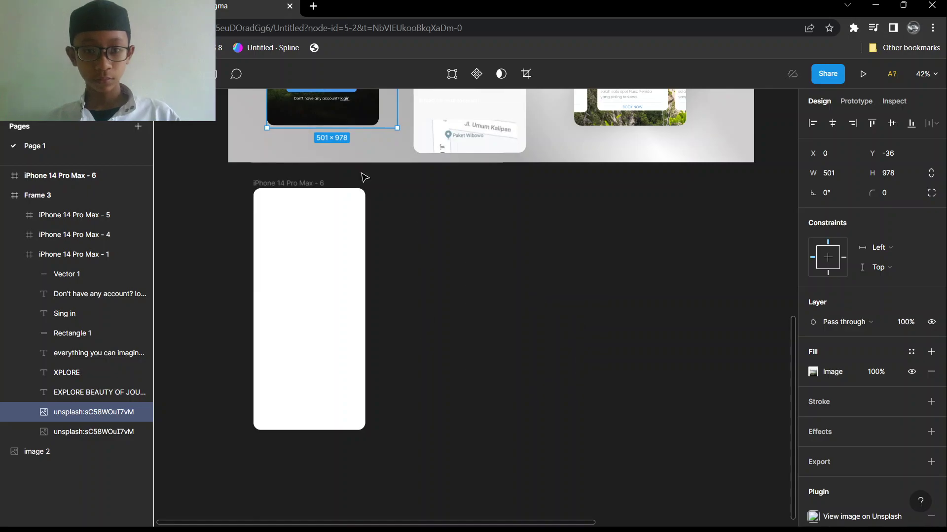
drag(382, 218, 389, 423)
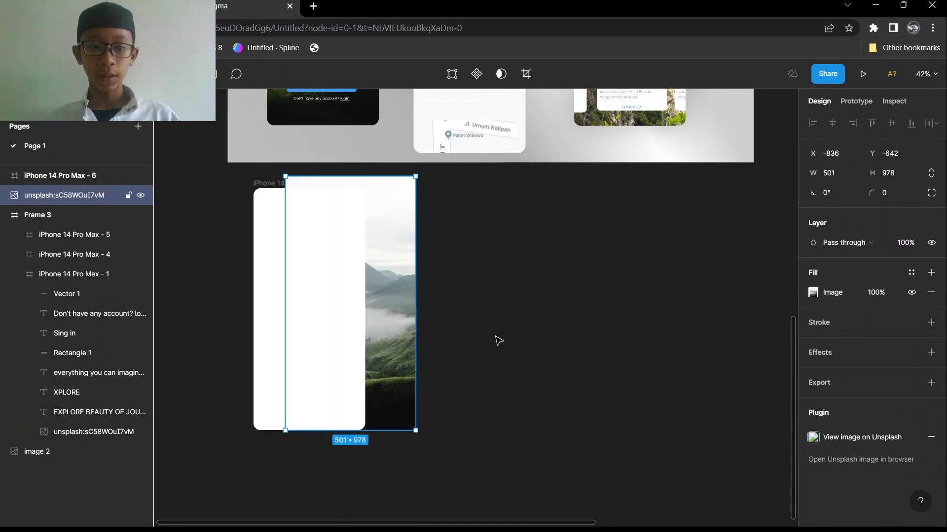
drag(393, 348, 522, 375)
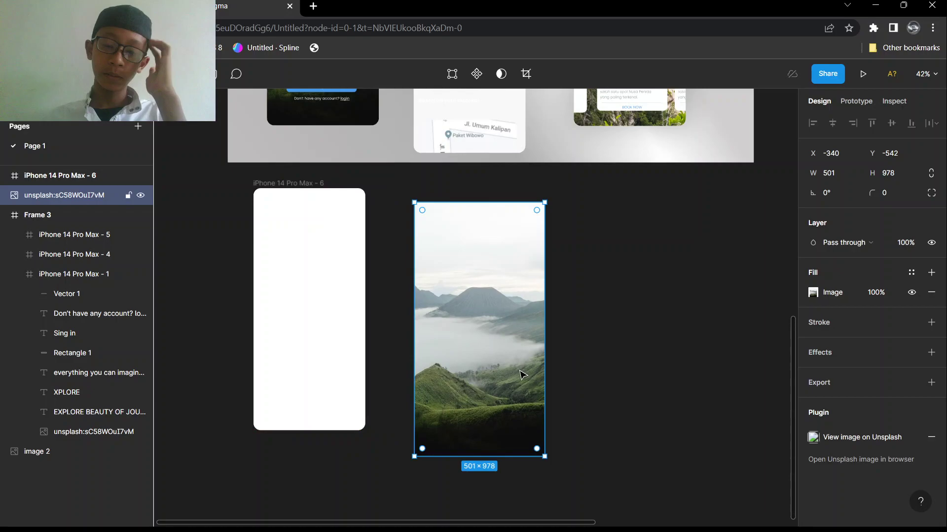
drag(460, 320, 454, 316)
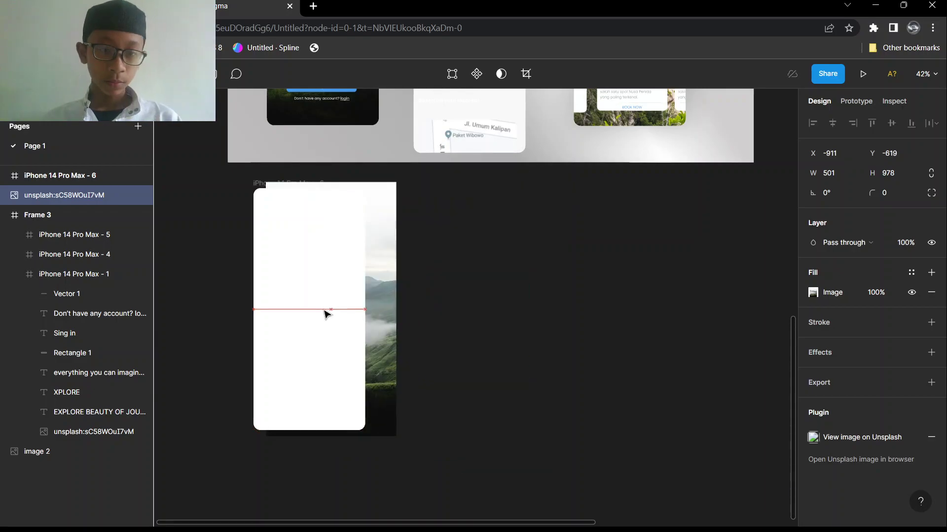
drag(454, 315, 301, 312)
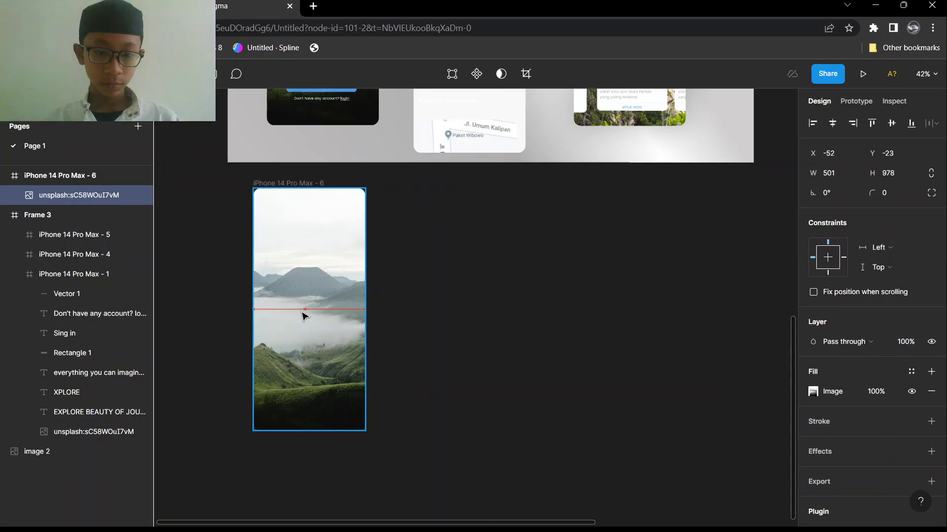
click(490, 292)
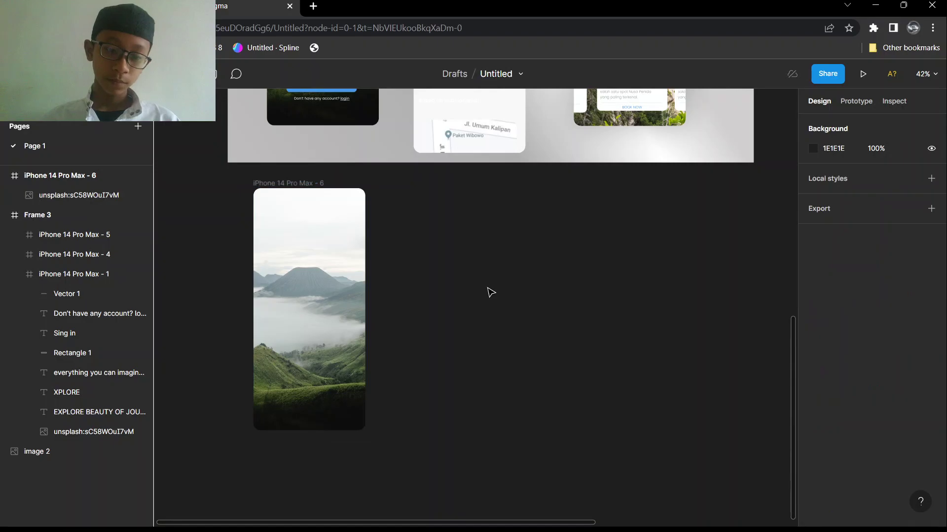
scroll(491, 292, up, 1)
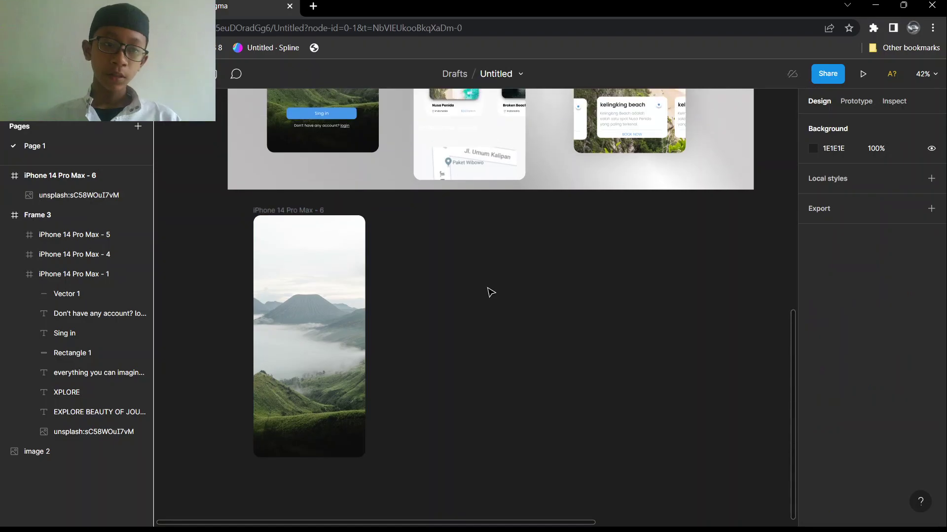
scroll(491, 292, up, 4)
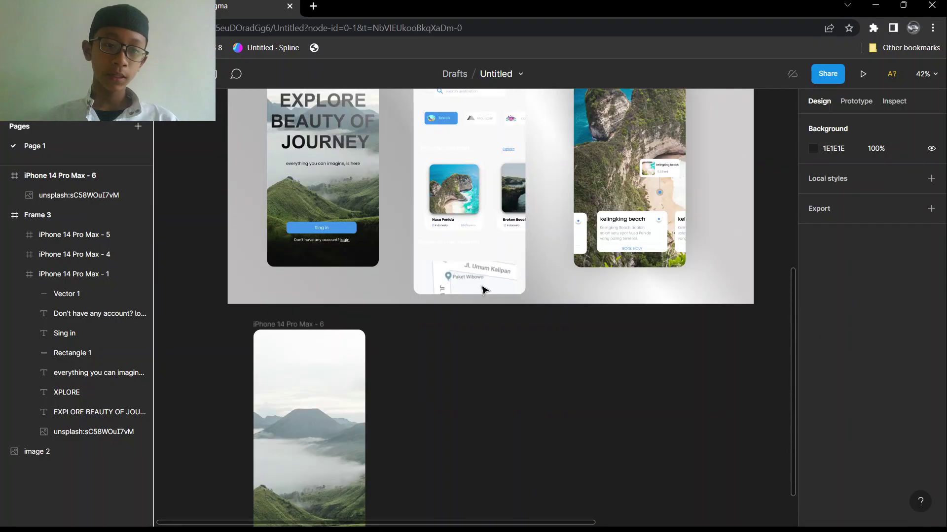
scroll(270, 140, up, 1)
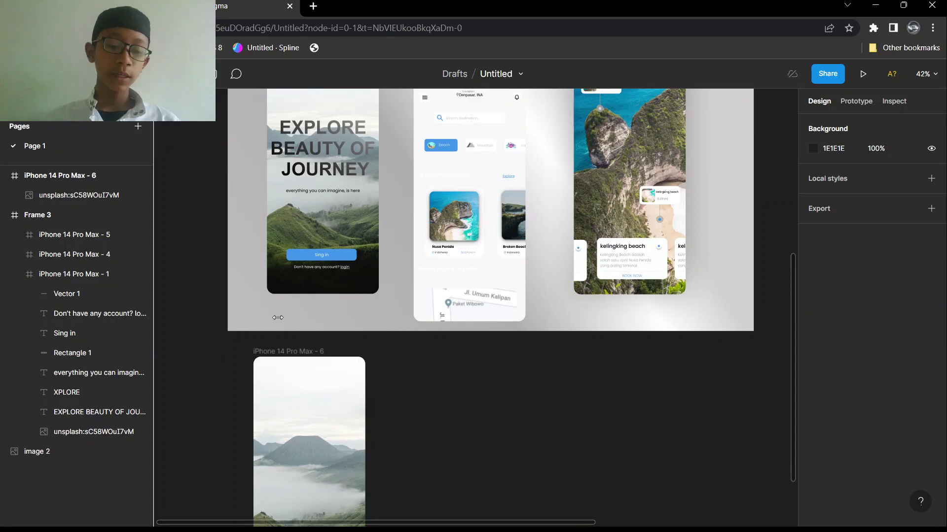
- Type a two-line headline 'EXPLORE / BEAUTY OF JOURNY' beside the mountain-photo frame
drag(154, 317, 160, 317)
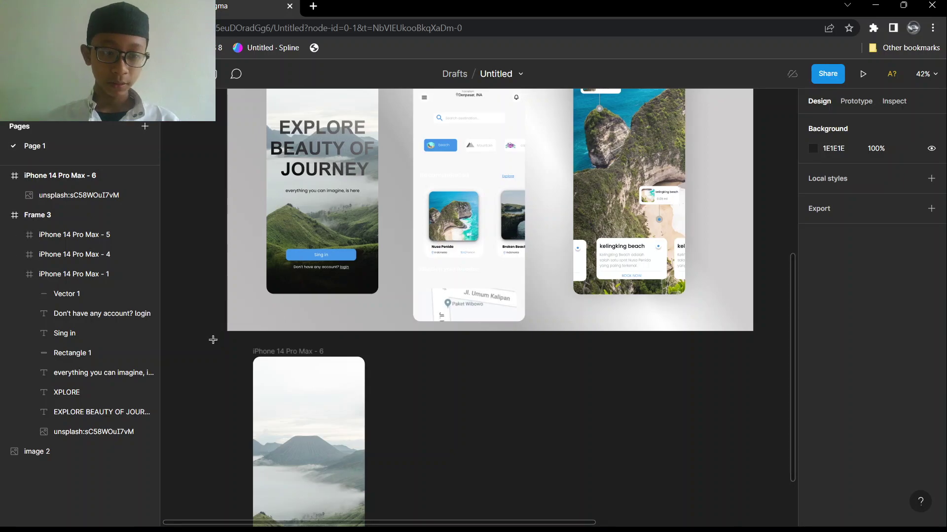
click(213, 339)
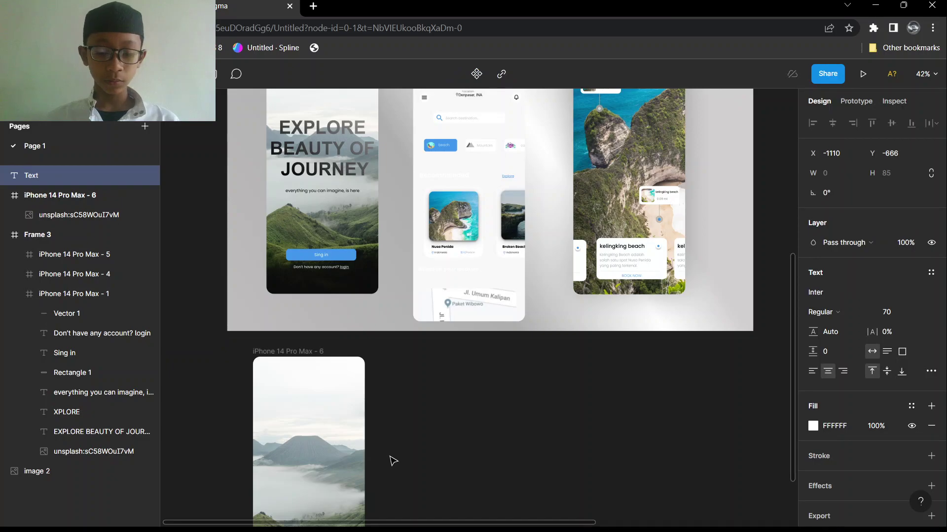
text(E)
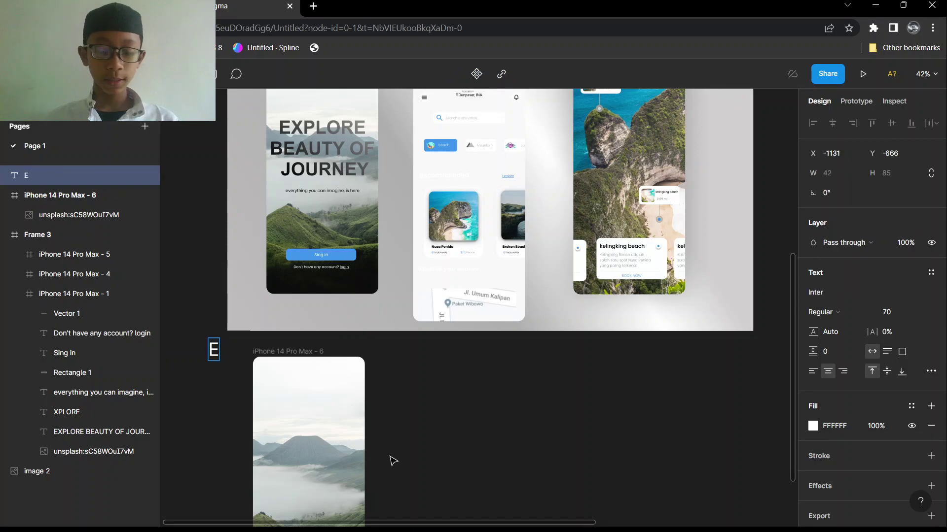
text(X)
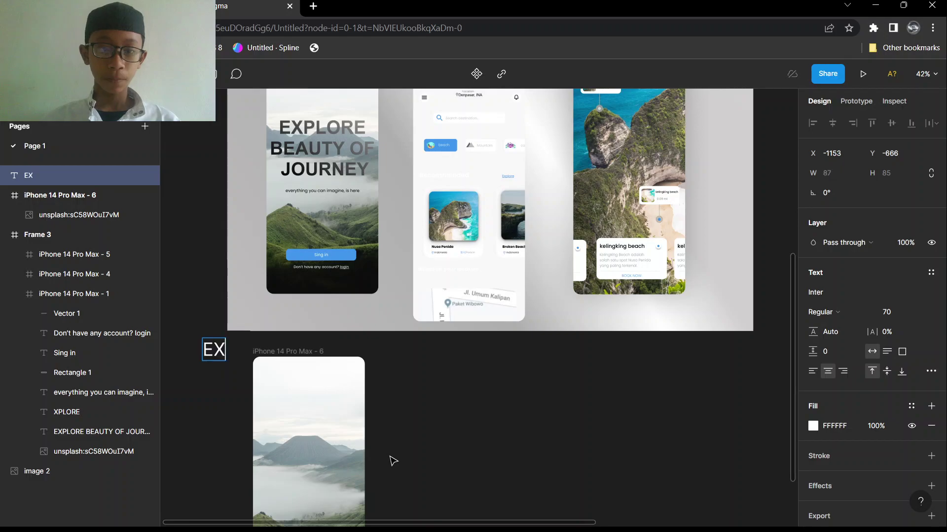
text(PLORE)
key(Return)
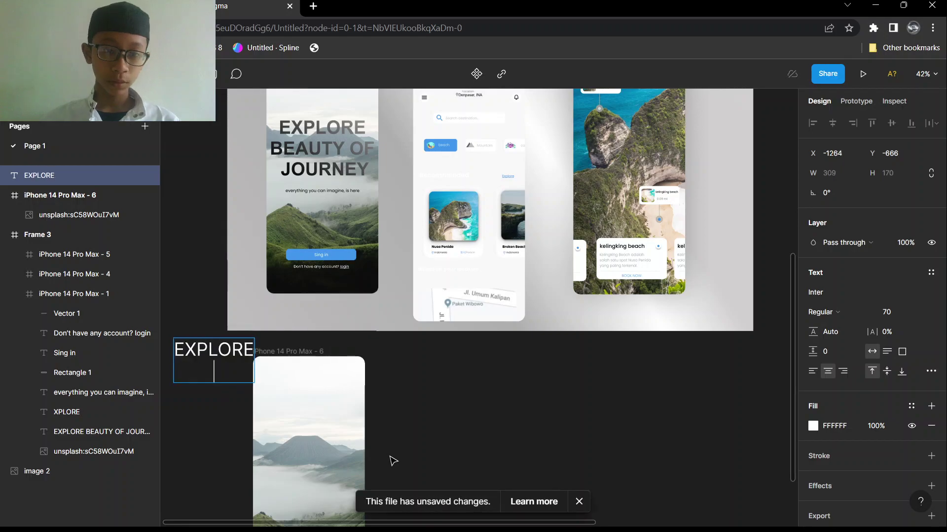
text(B)
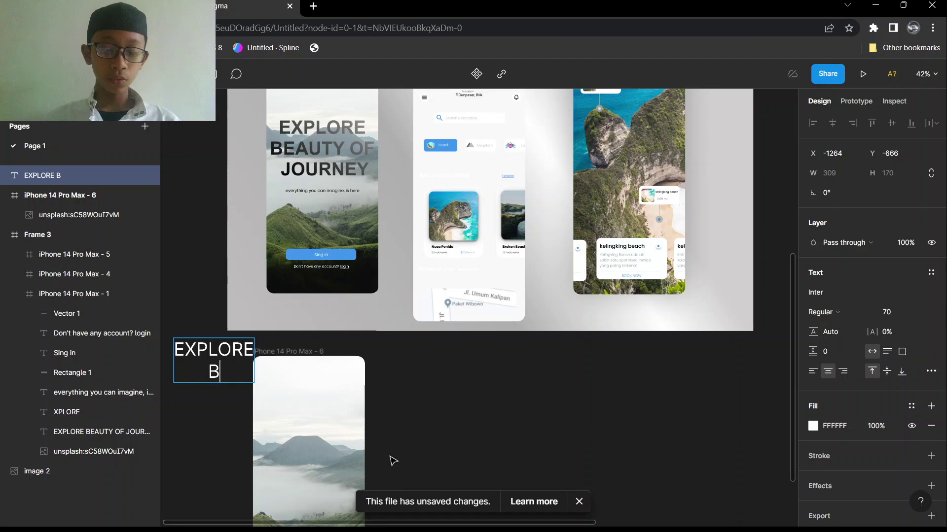
text(EAUT)
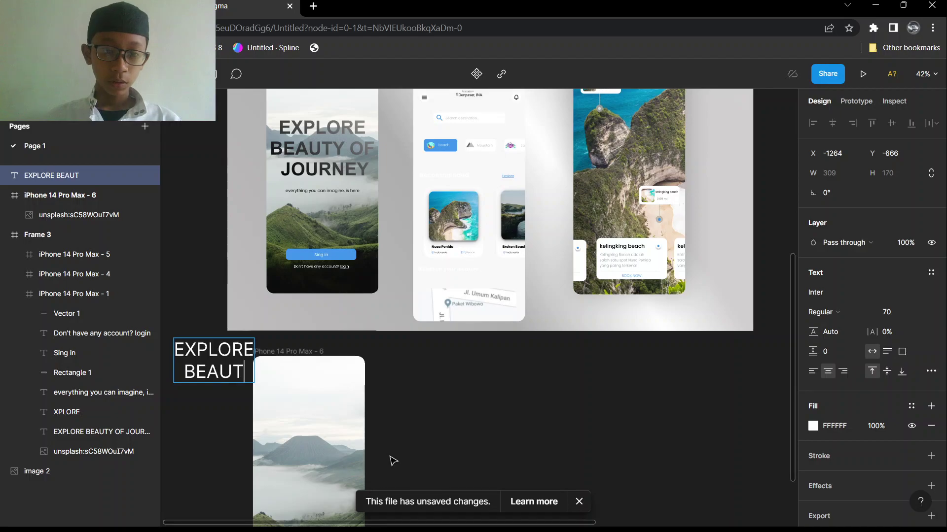
text(Y O)
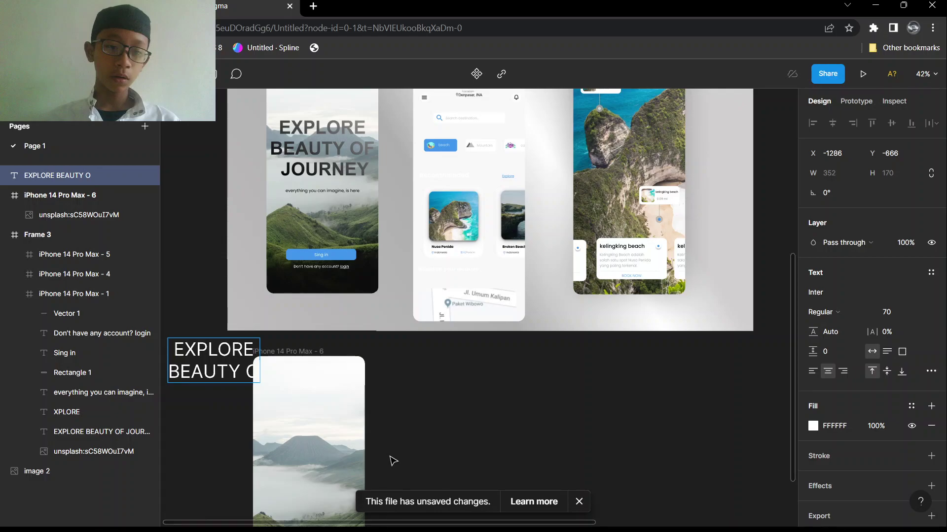
text(F J)
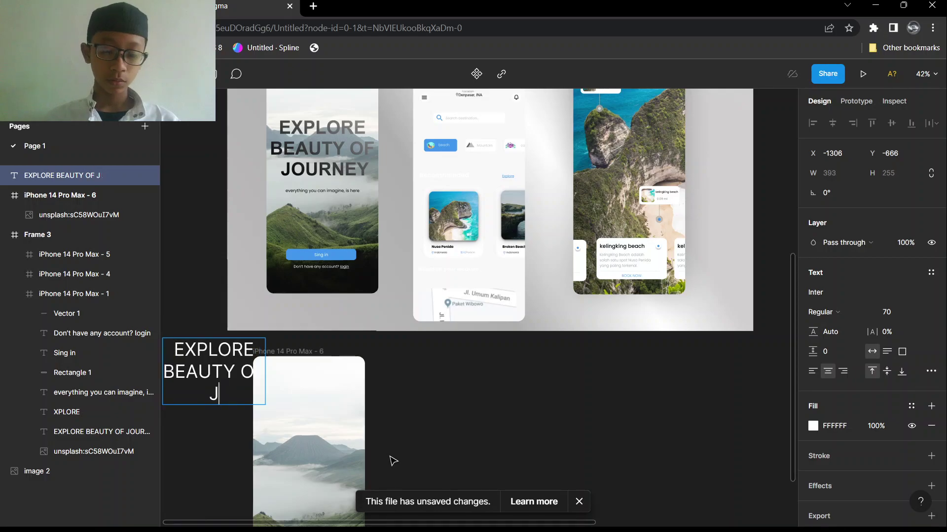
text(O)
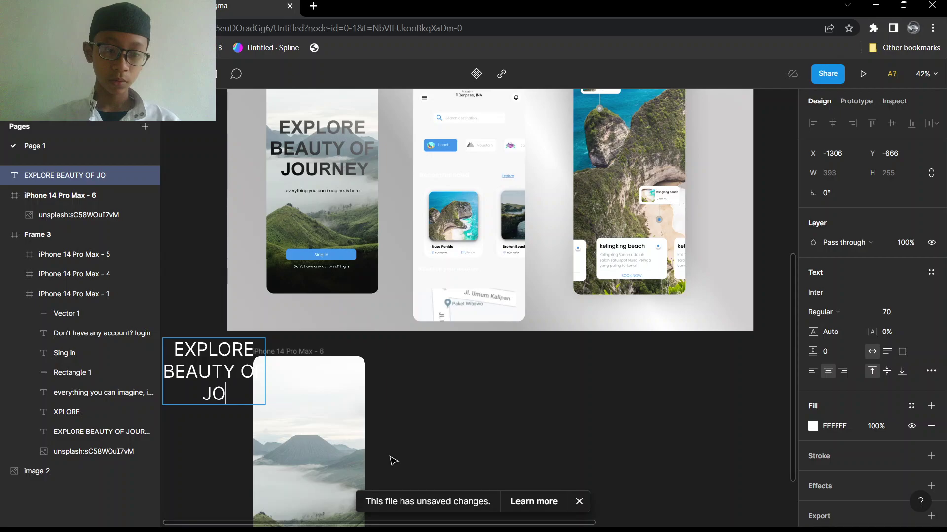
text(URNY)
scroll(393, 461, down, 1)
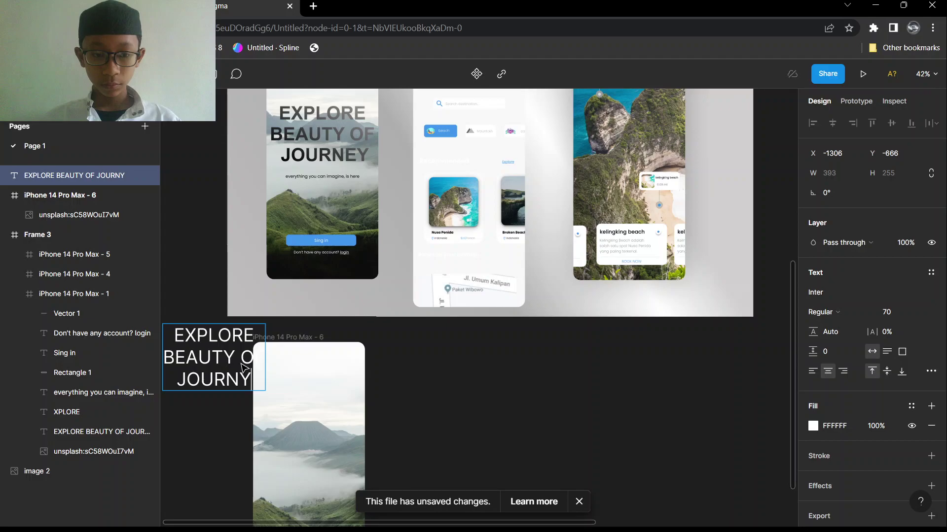
key(Escape)
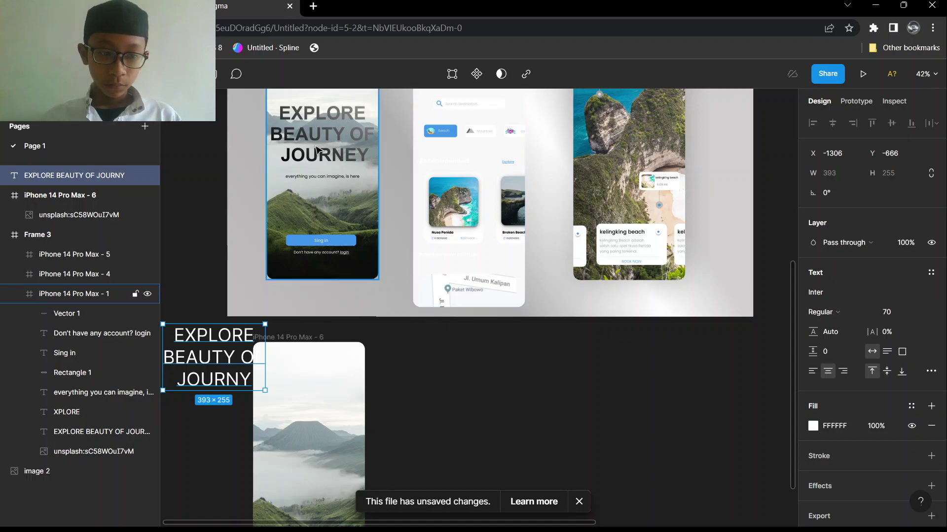
click(317, 150)
- Check the original headline's font and set the new headline's weight to Black
click(317, 150)
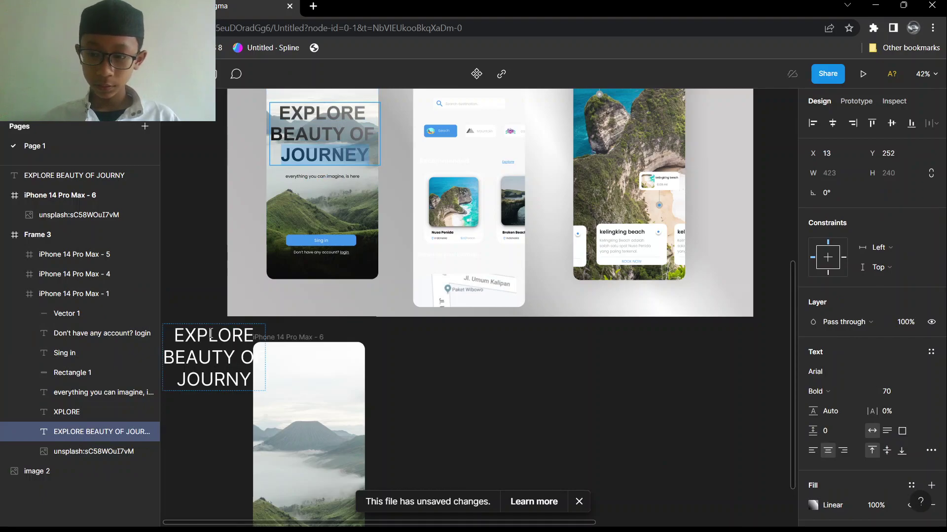
click(235, 357)
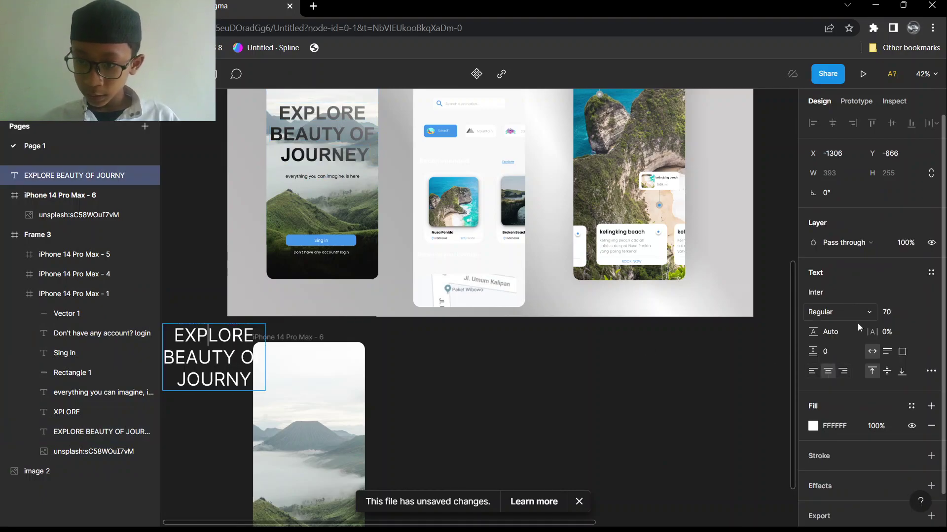
click(862, 309)
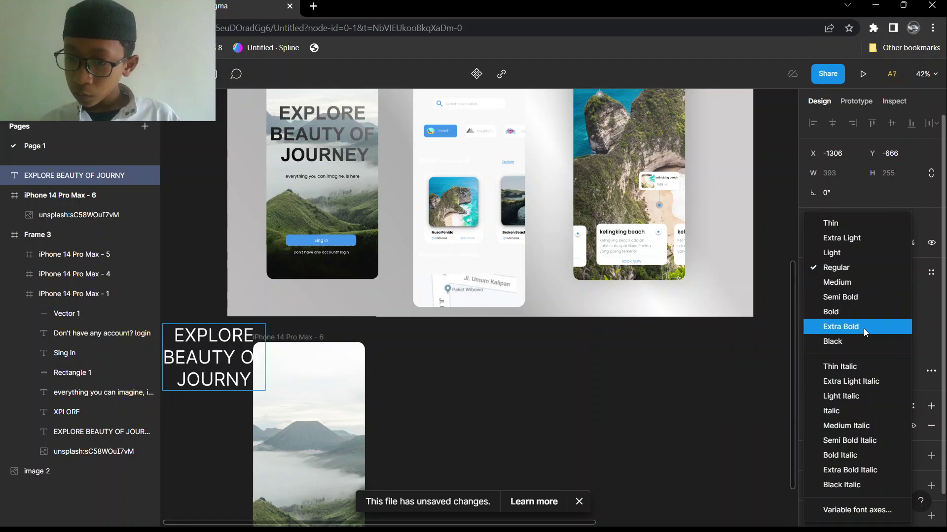
click(851, 342)
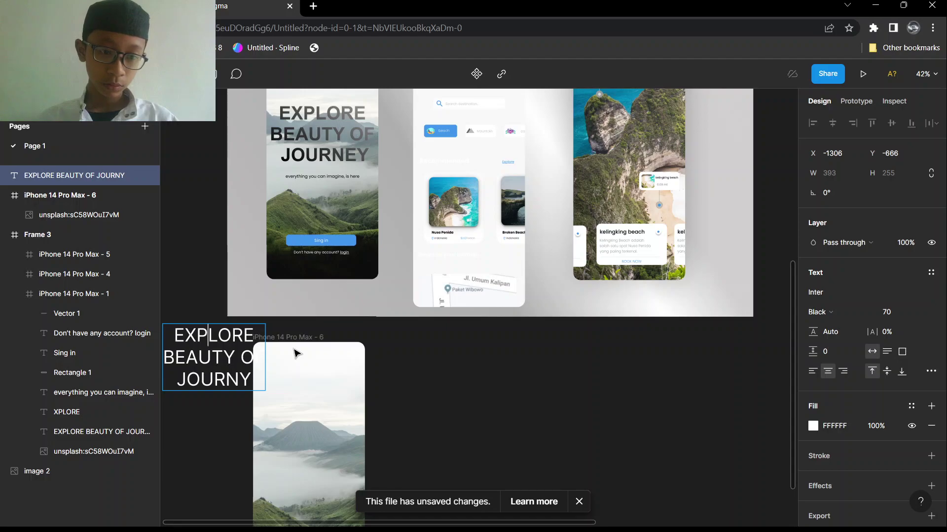
scroll(296, 355, down, 1)
click(249, 376)
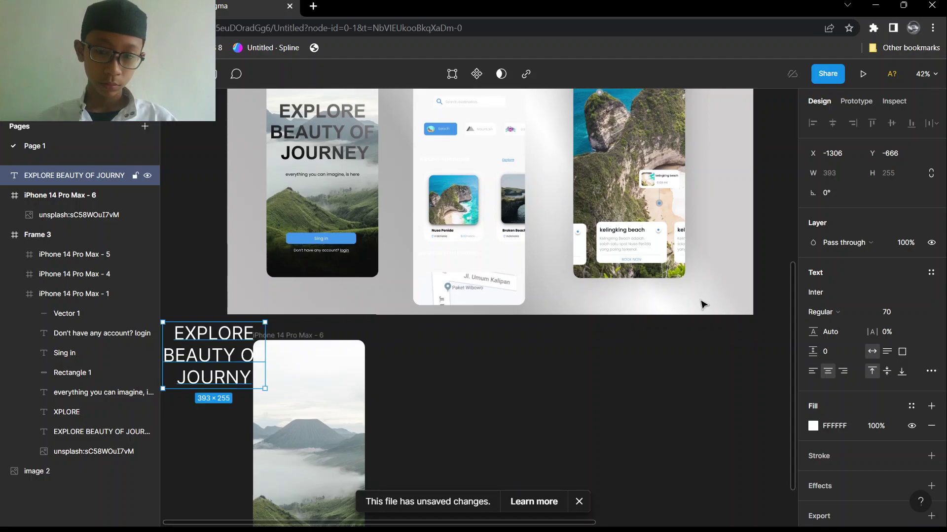
click(835, 312)
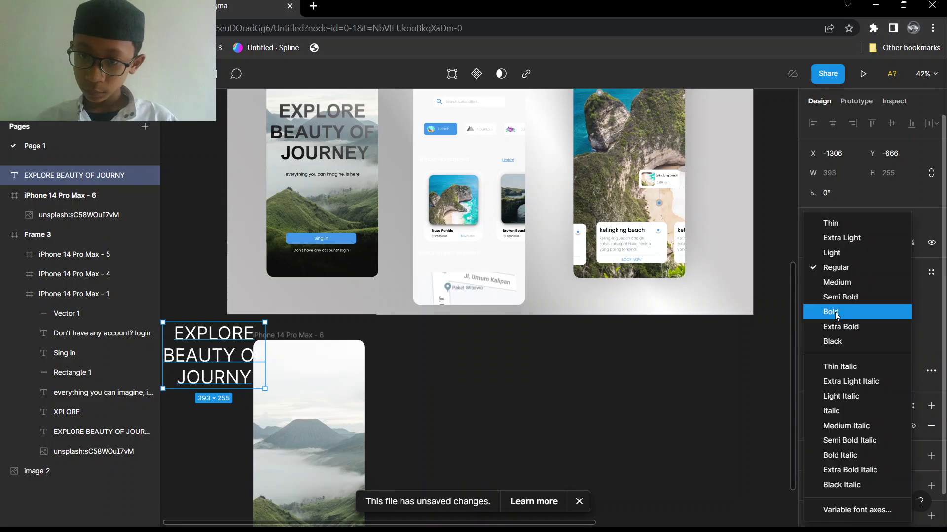
click(853, 351)
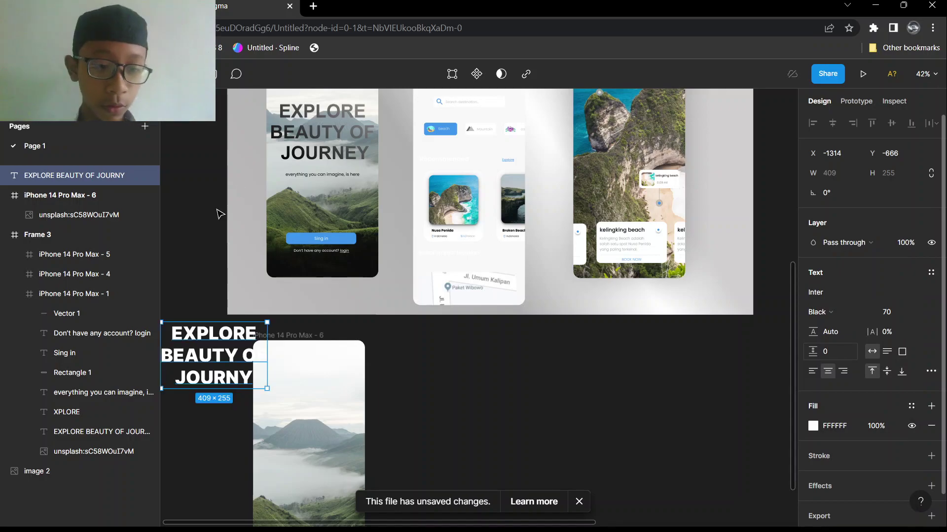
scroll(217, 212, down, 1)
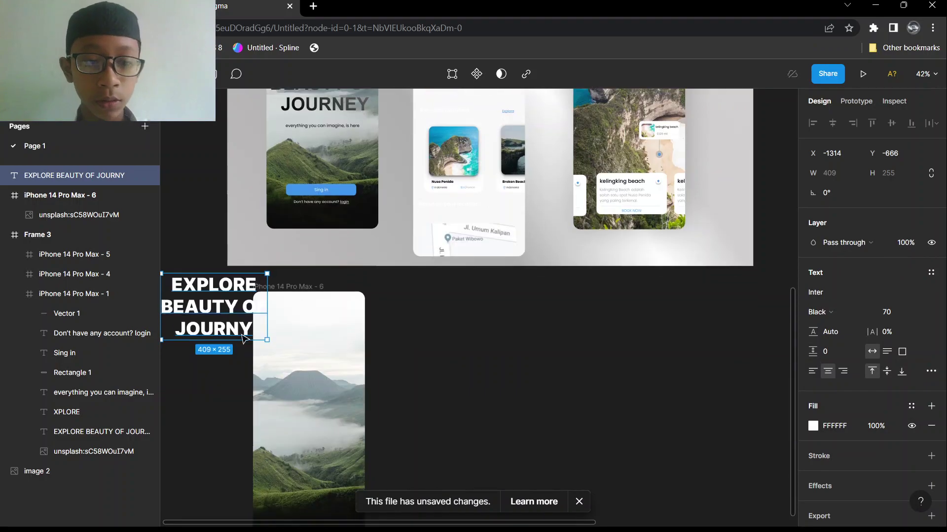
- Change the headline to Extra Bold and place it onto the mountain-photo frame
drag(243, 338, 521, 369)
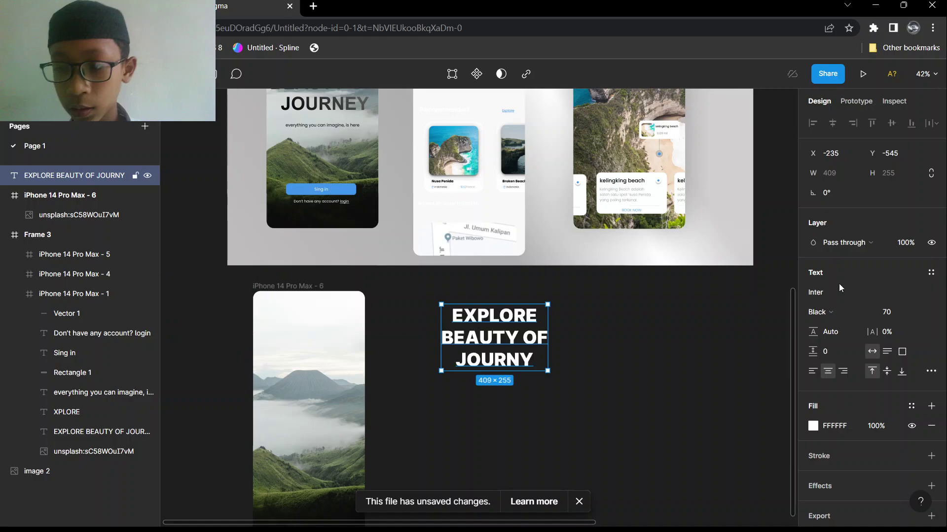
mouse_move(839, 288)
click(841, 311)
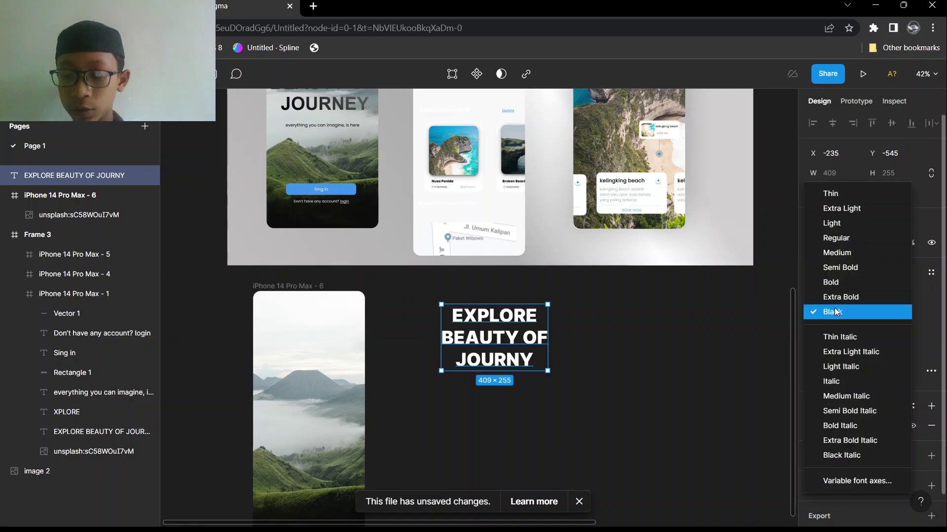
click(861, 297)
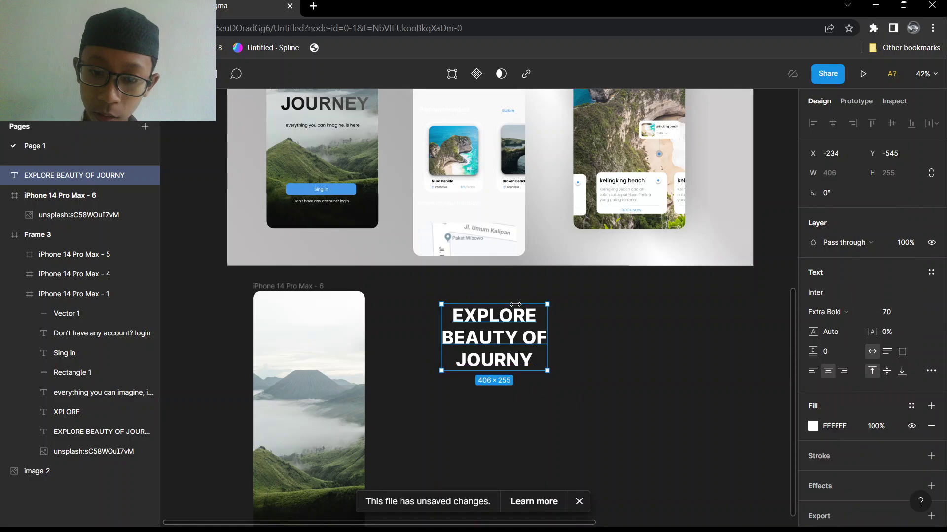
mouse_move(423, 332)
mouse_down()
mouse_move(365, 337)
mouse_move(318, 362)
mouse_up()
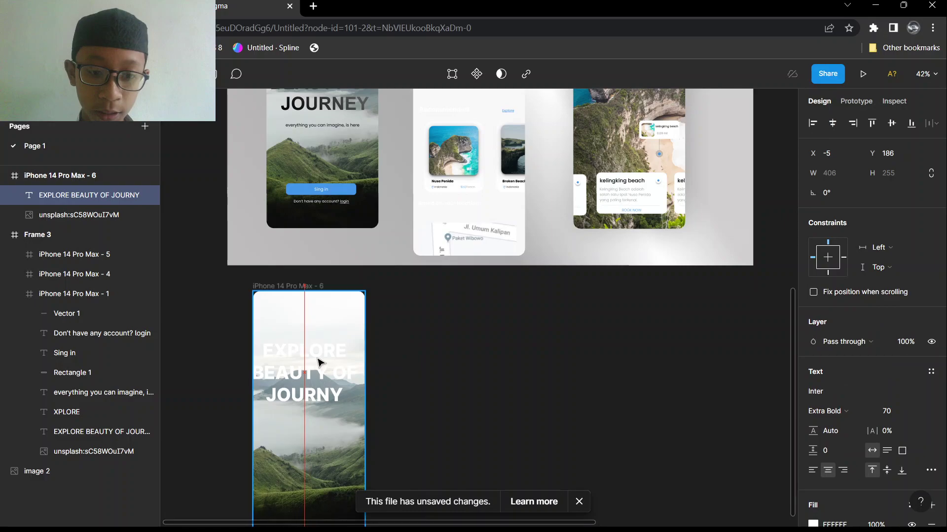
drag(318, 362, 322, 360)
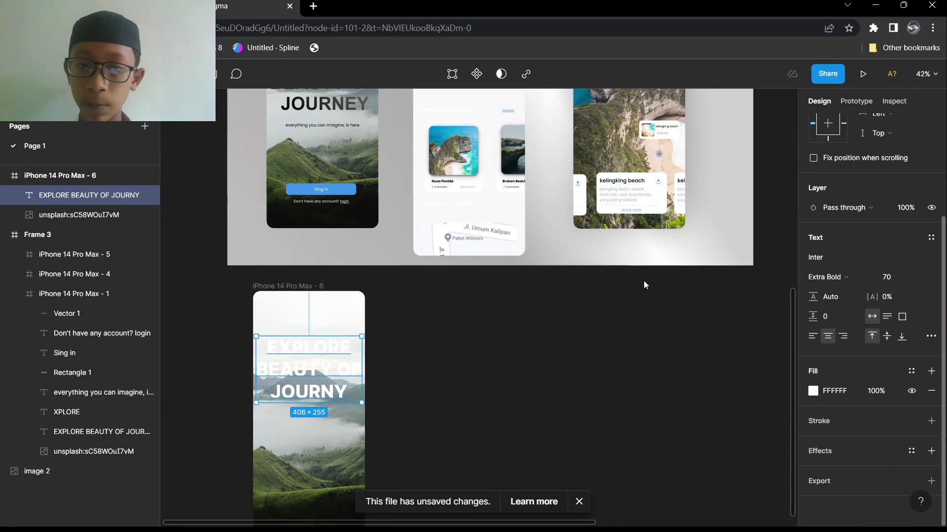
click(812, 391)
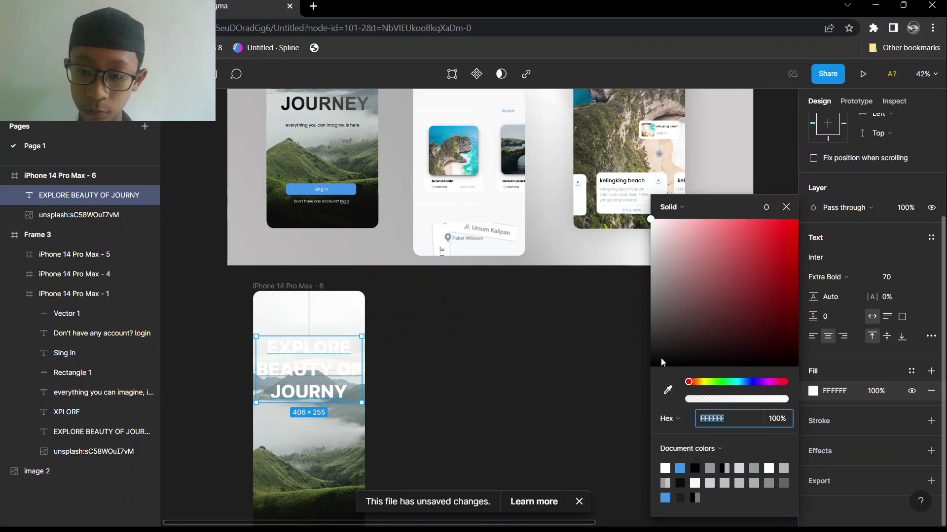
click(662, 362)
click(590, 370)
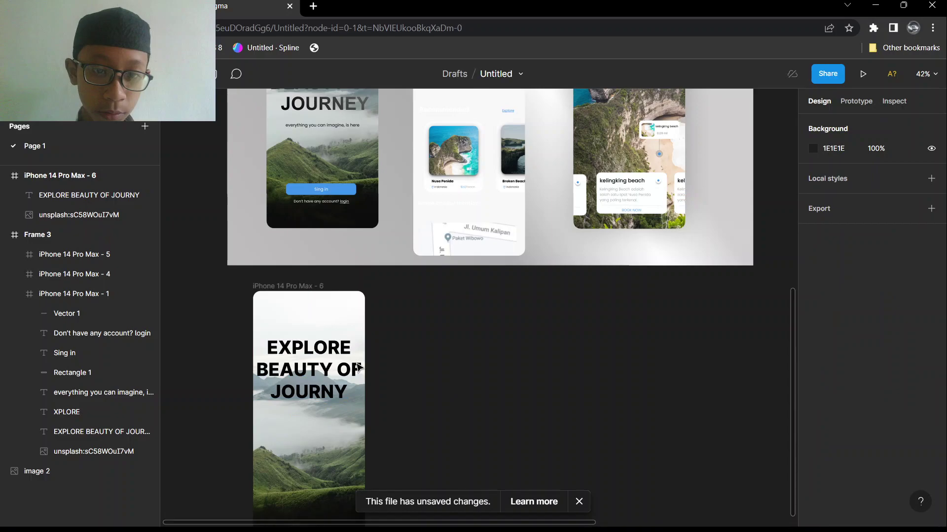
scroll(425, 357, down, 2)
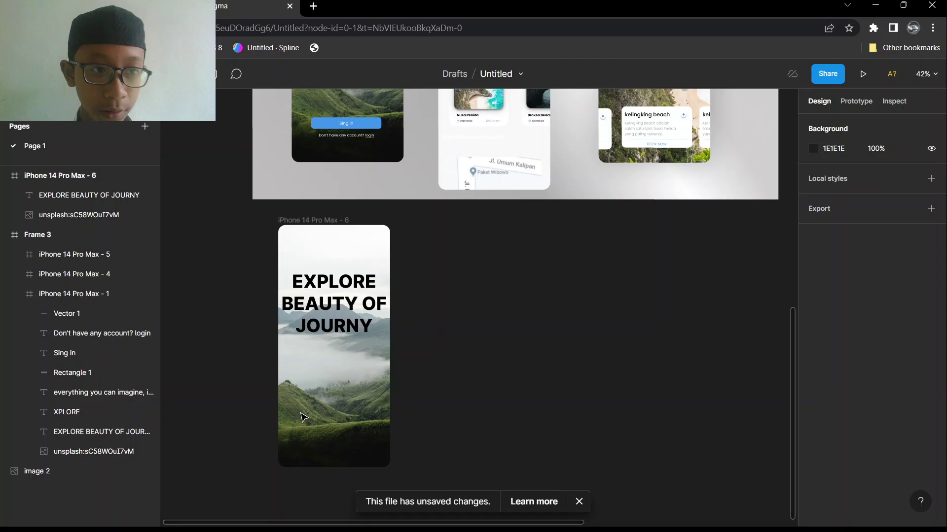
- Draw a 339×50 rectangle near the frame bottom with corner radius 10
key(r)
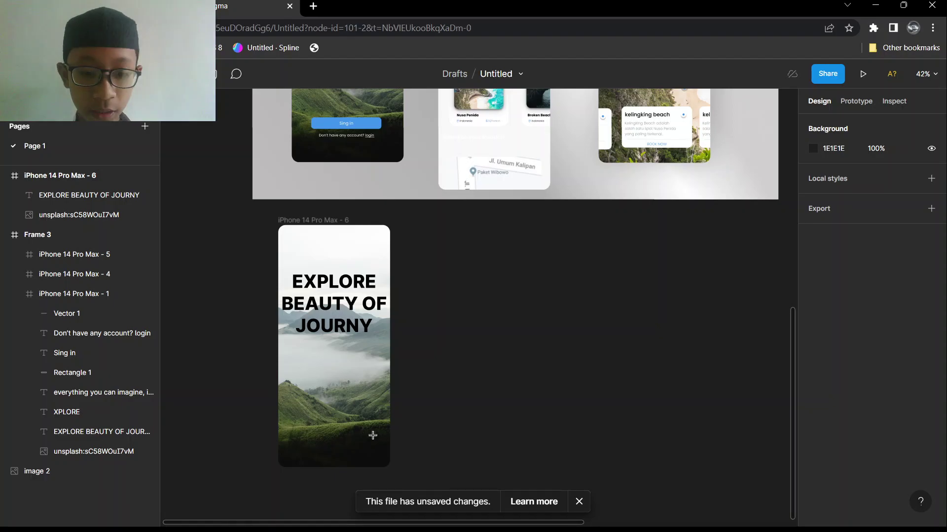
drag(289, 421, 376, 439)
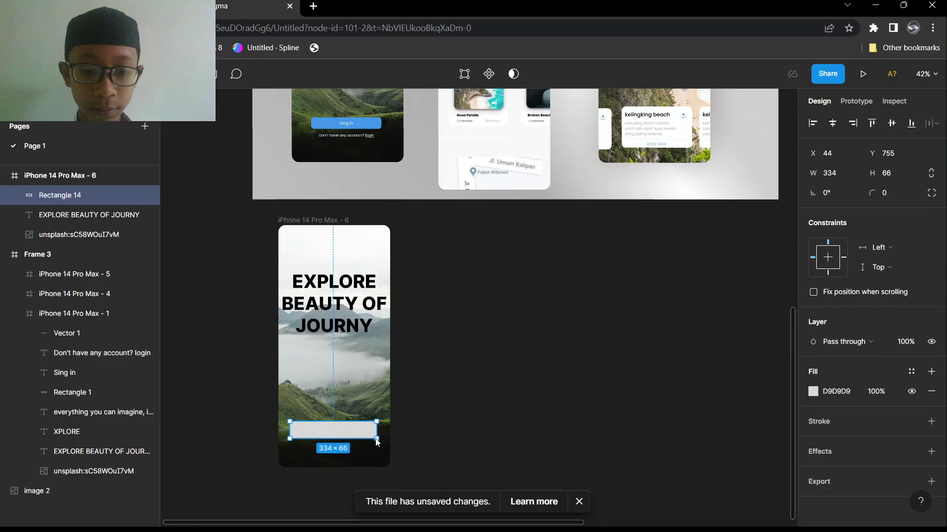
drag(376, 440, 378, 435)
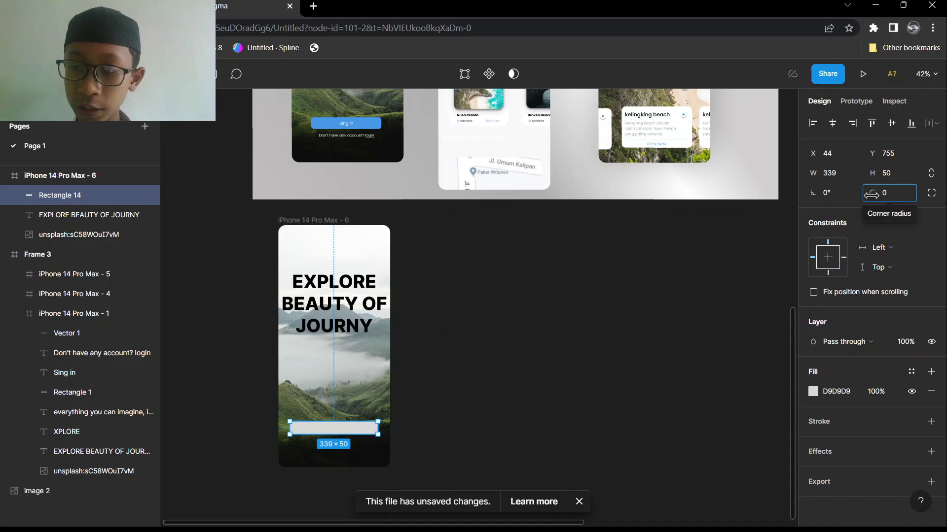
drag(872, 193, 941, 190)
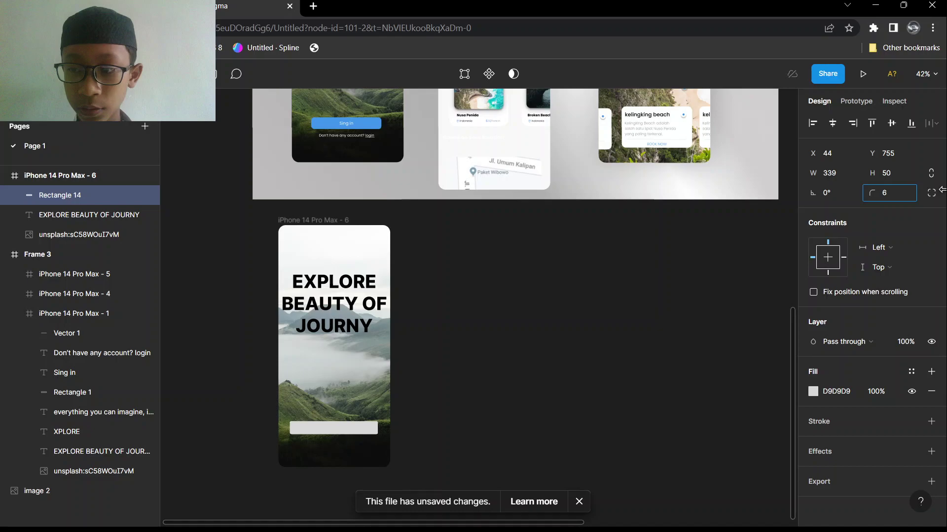
drag(942, 190, 209, 177)
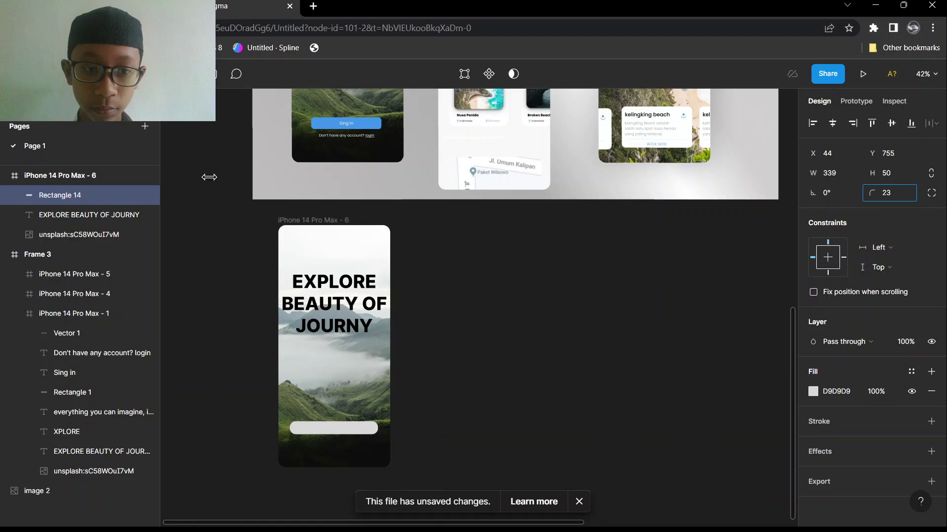
drag(209, 177, 50, 170)
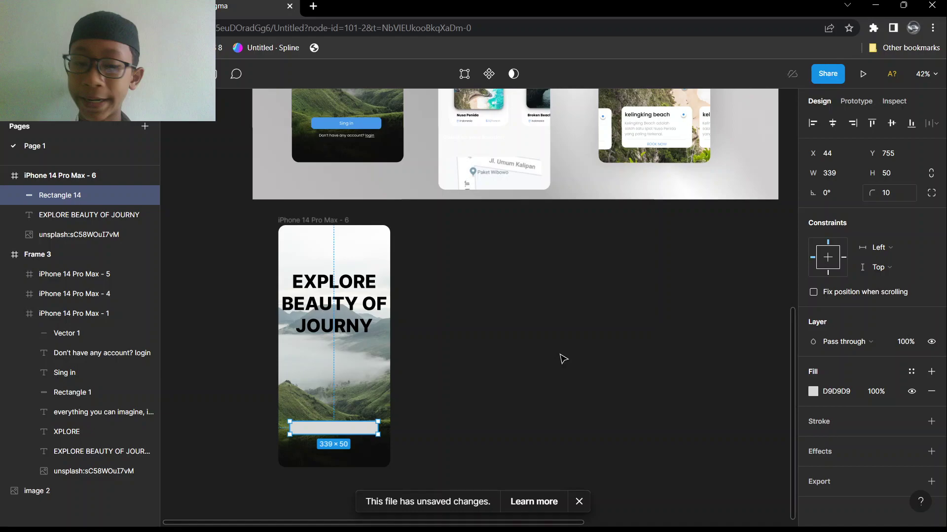
- Fill the button rectangle blue (3F95EC)
click(812, 391)
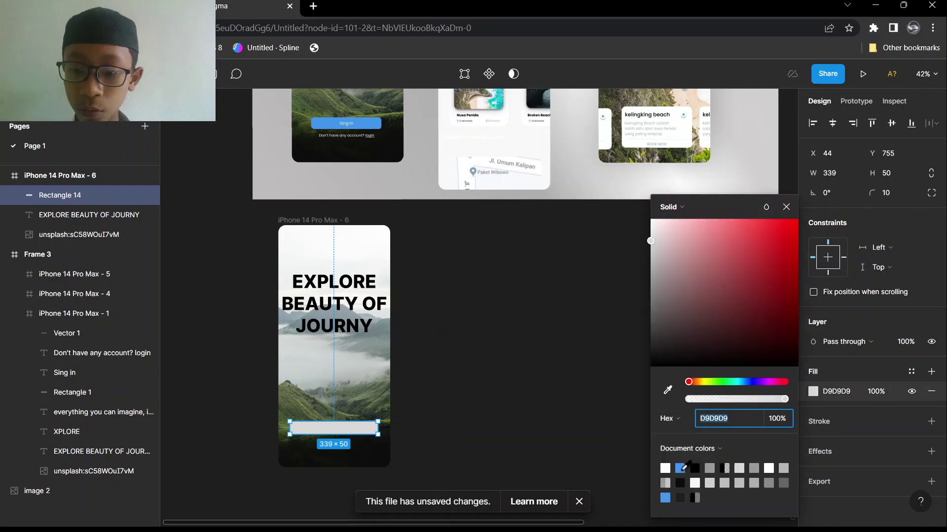
click(680, 468)
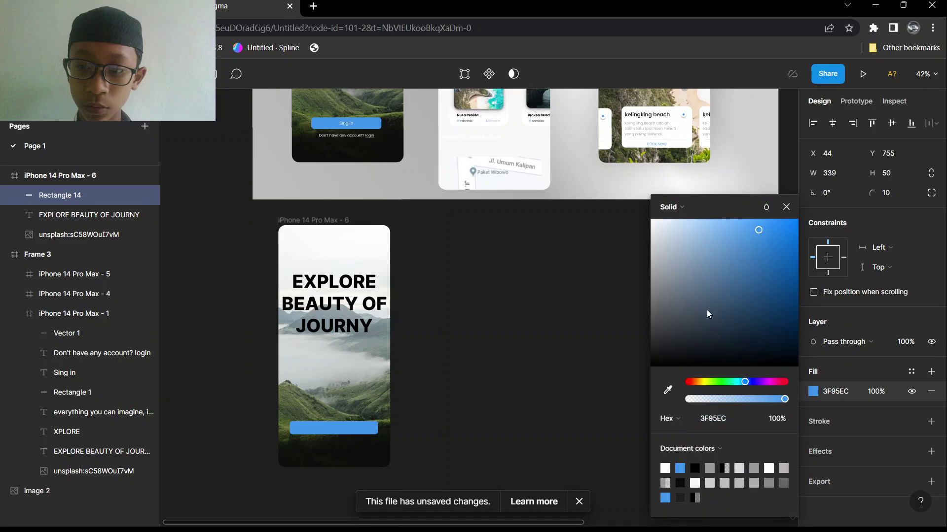
key(Escape)
scroll(300, 373, down, 3)
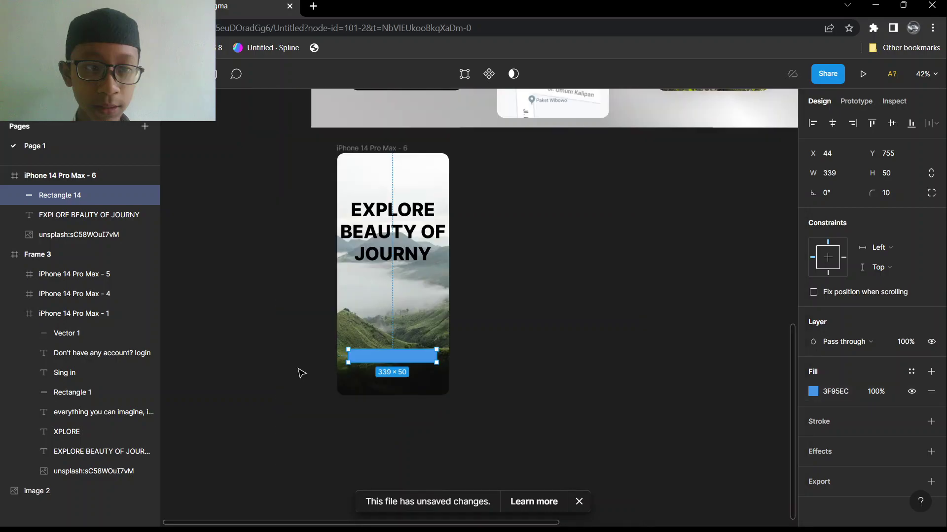
key(t)
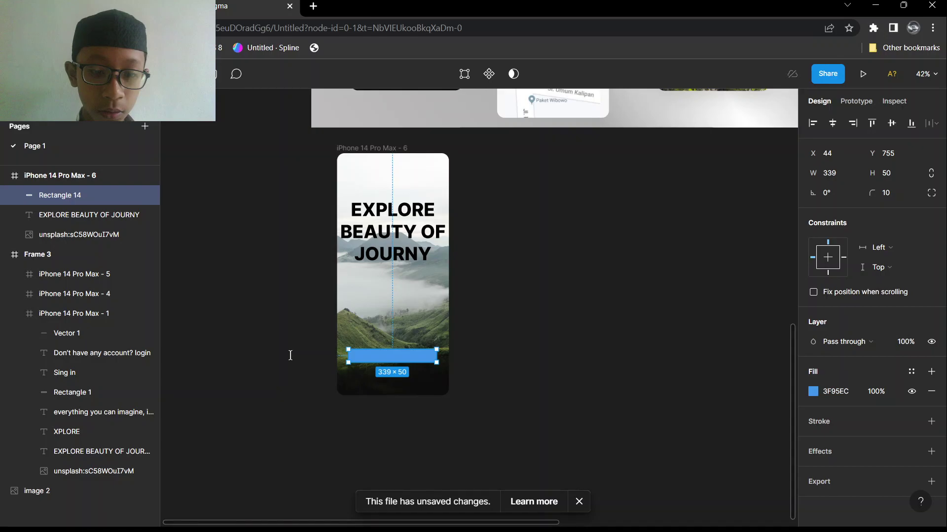
- Add a text label reading 'SING IN' on the canvas
click(291, 355)
text(SING)
scroll(290, 355, up, 2)
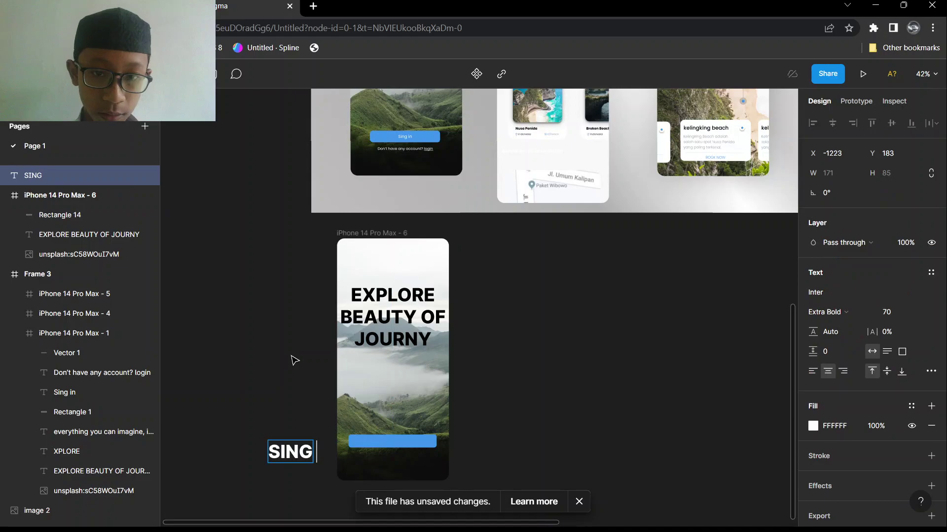
text(IN)
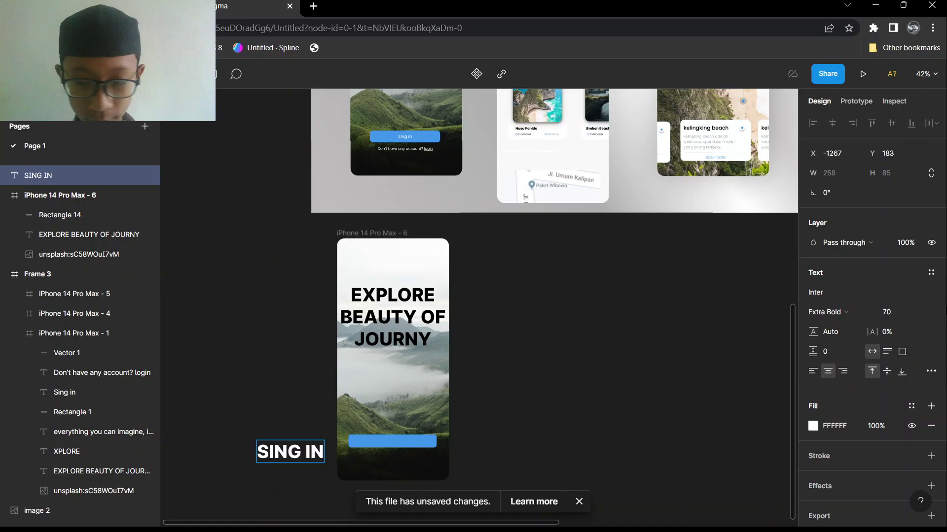
- Set the SING IN label's font size to 25
click(917, 312)
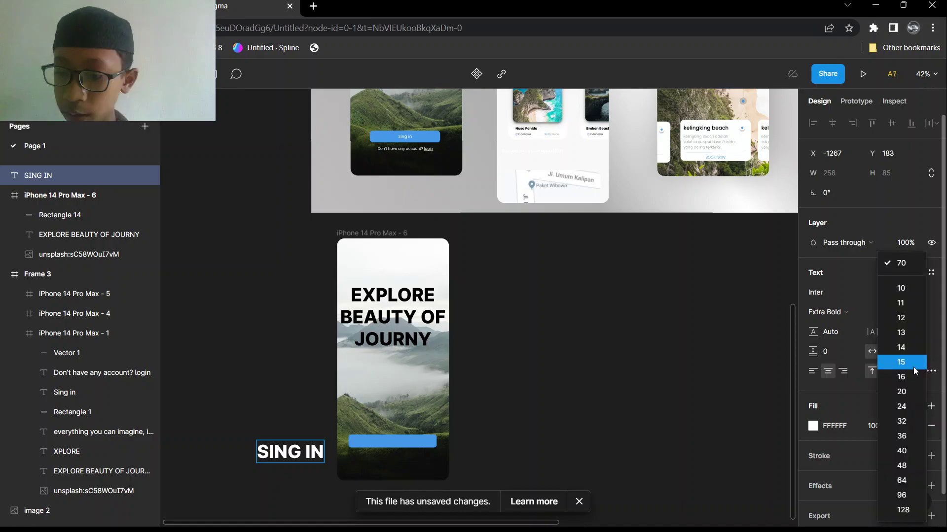
click(902, 334)
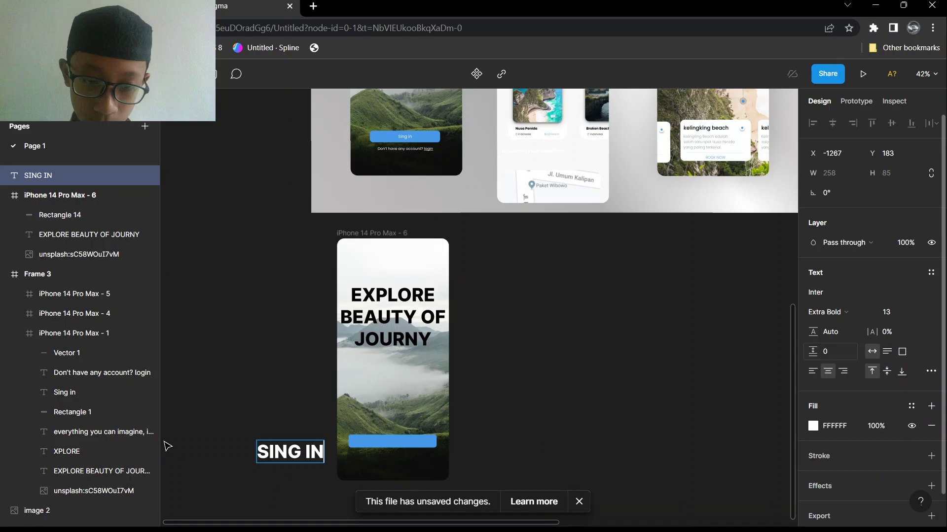
mouse_move(82, 176)
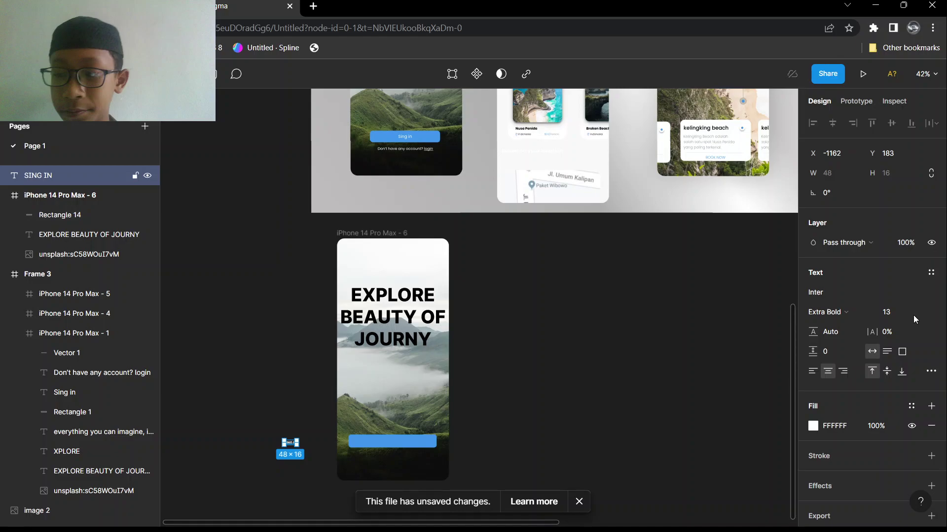
click(913, 315)
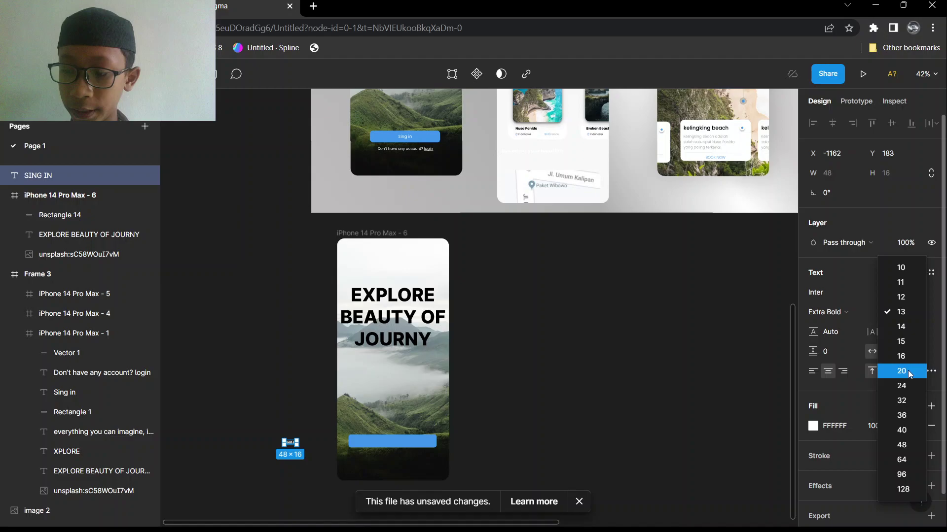
click(909, 374)
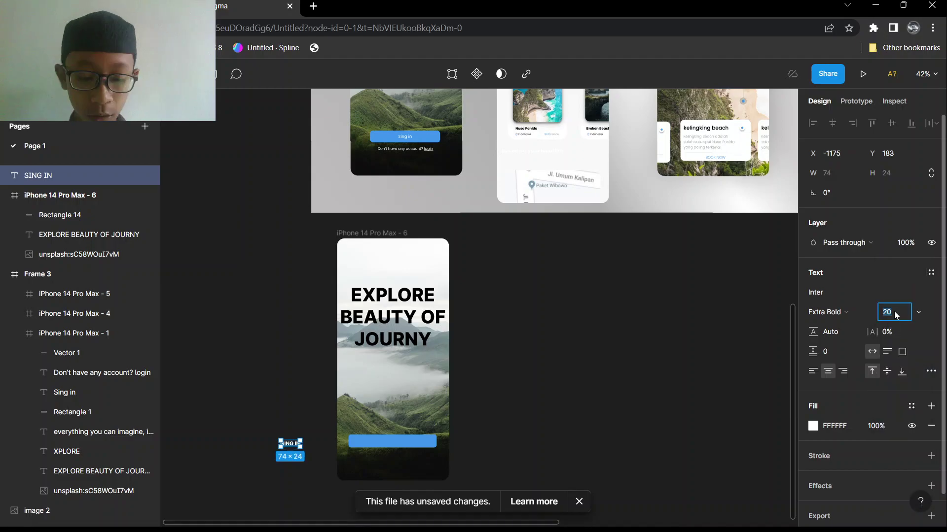
text(25)
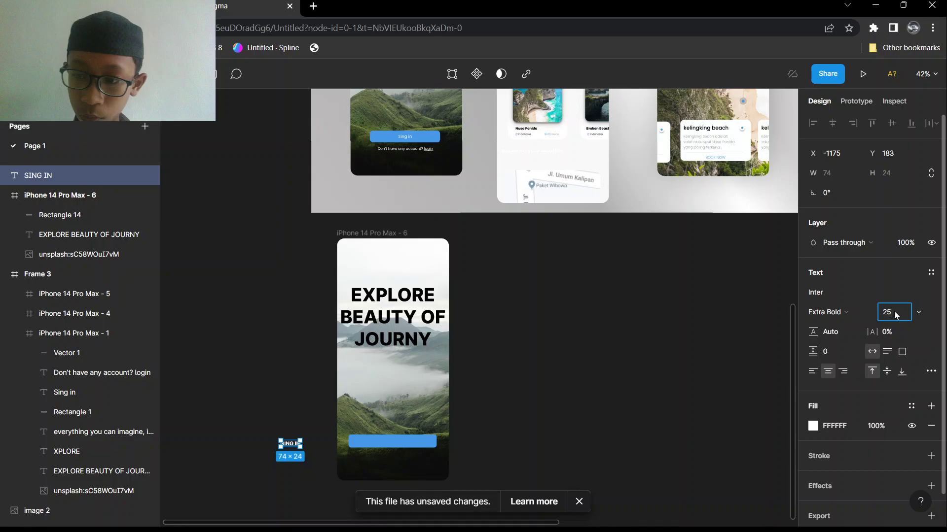
key(Return)
scroll(483, 372, down, 2)
scroll(483, 373, left, 2)
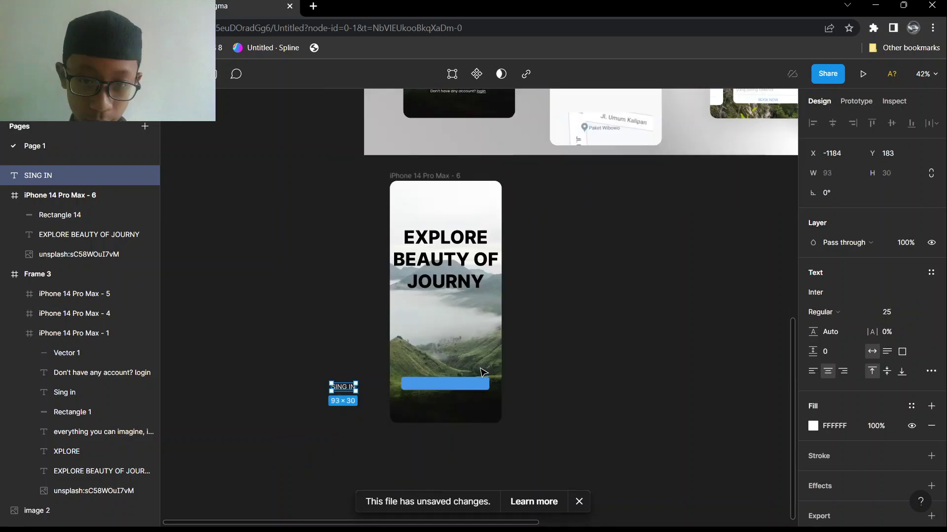
scroll(394, 379, up, 2)
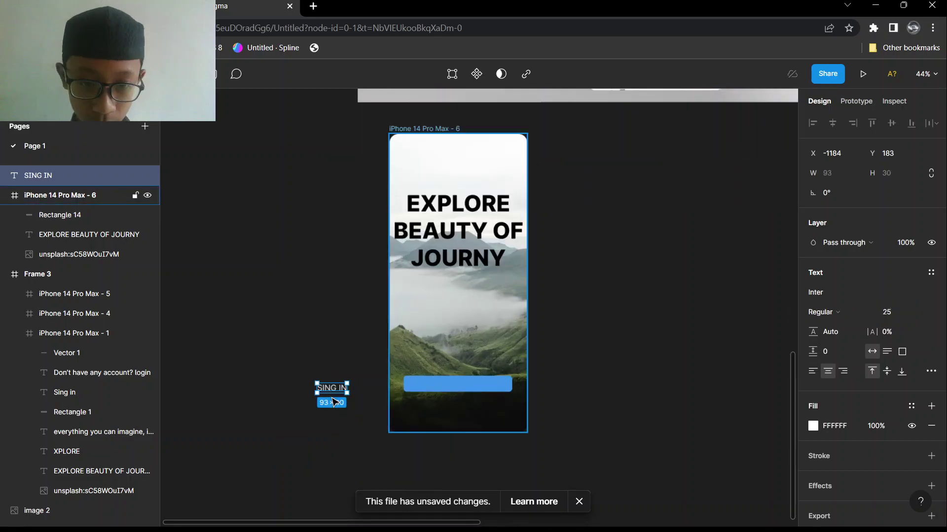
- Center the SING IN label on the blue button and make it Semi Bold
scroll(333, 402, up, 3)
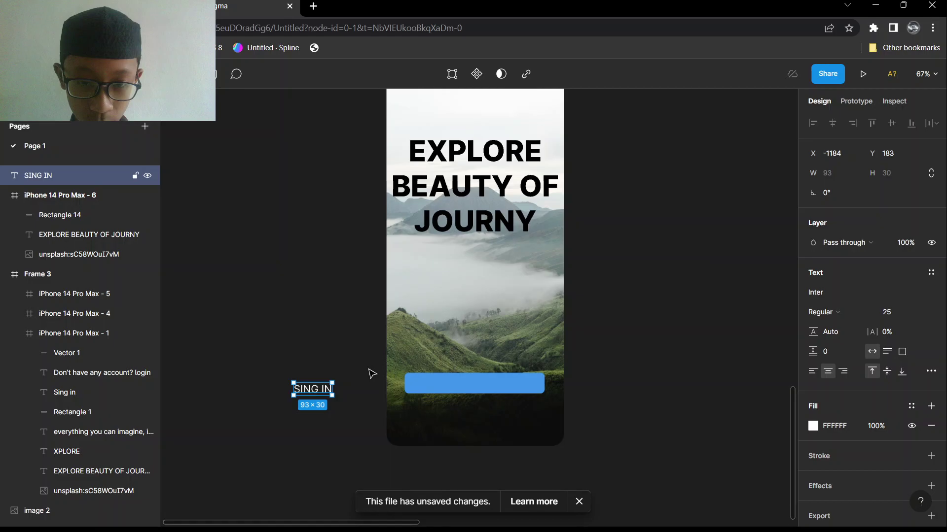
drag(312, 389, 474, 384)
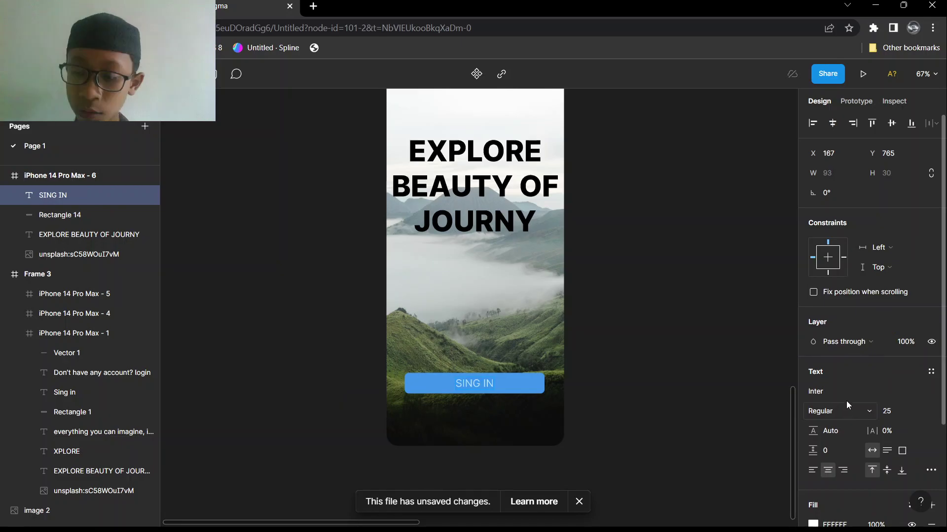
click(847, 409)
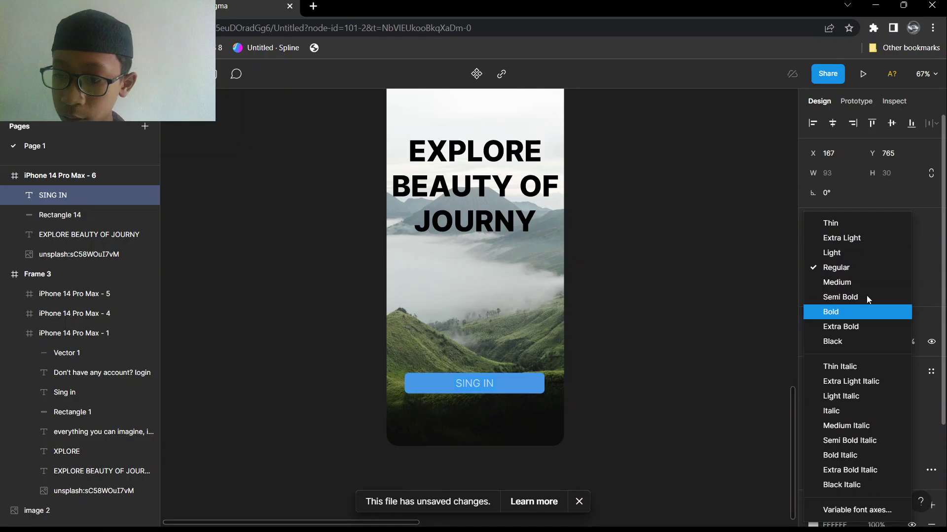
key(Down)
click(838, 298)
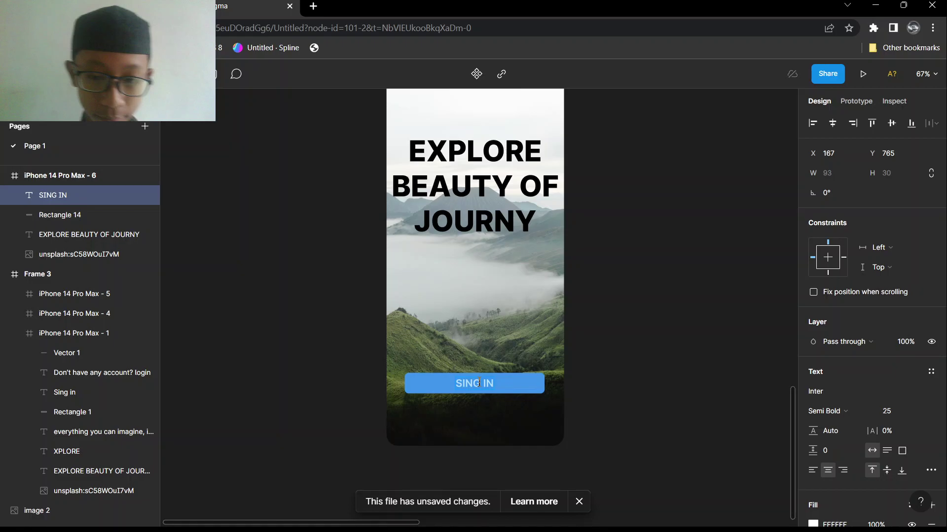
click(419, 383)
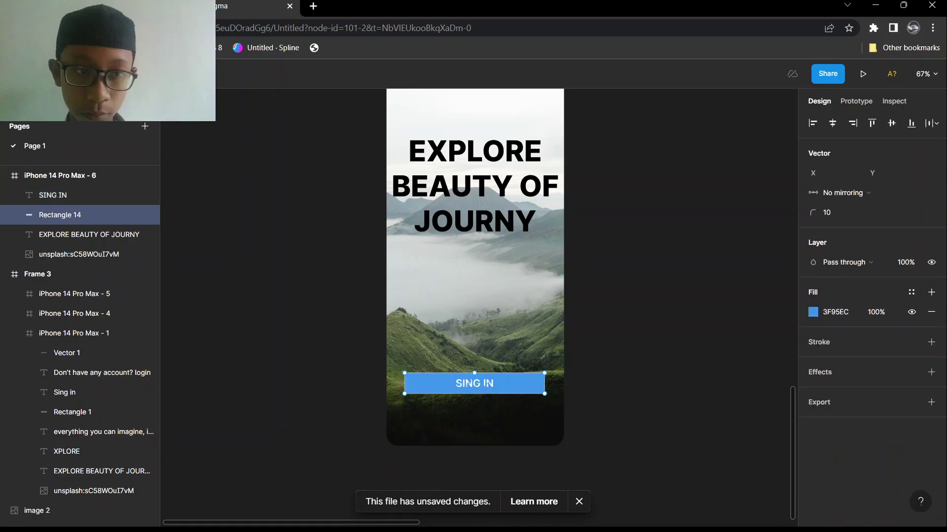
- Exit point editing and set the button's corner radius to 13
key(Escape)
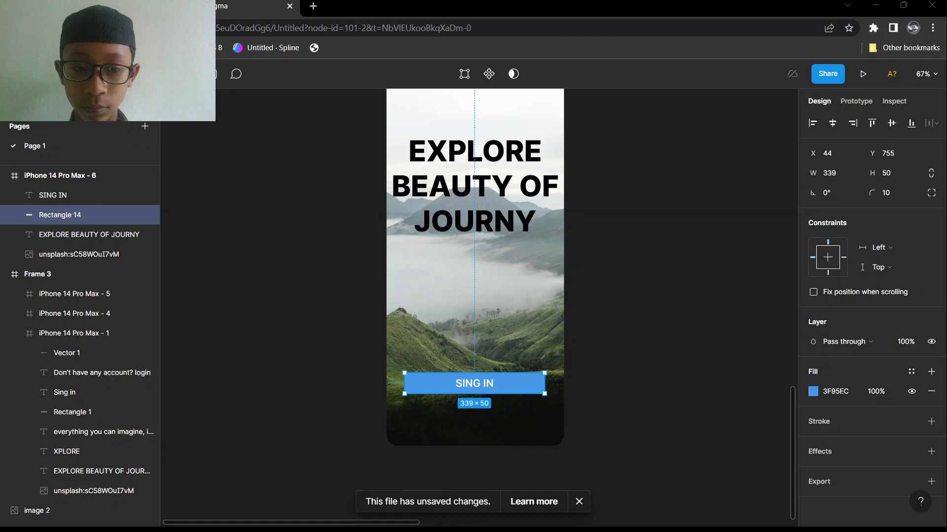
drag(871, 193, 904, 191)
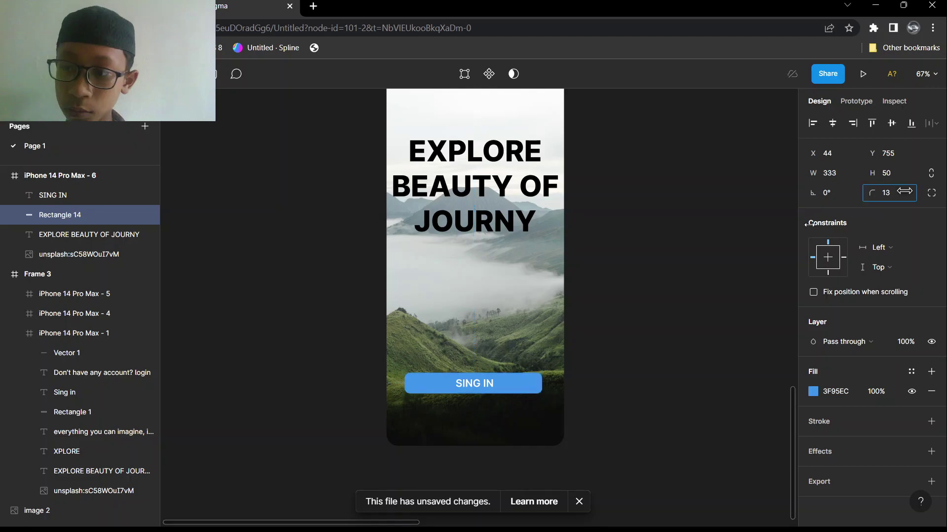
click(755, 268)
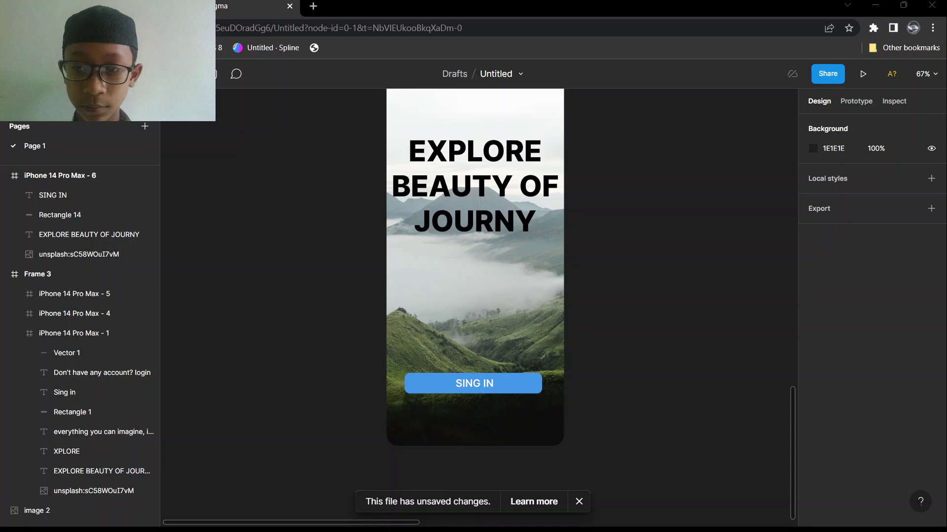
- Scroll to the iPhone 14 Pro Max - 6 frame and select the blue Rectangle 14 button
scroll(589, 234, up, 5)
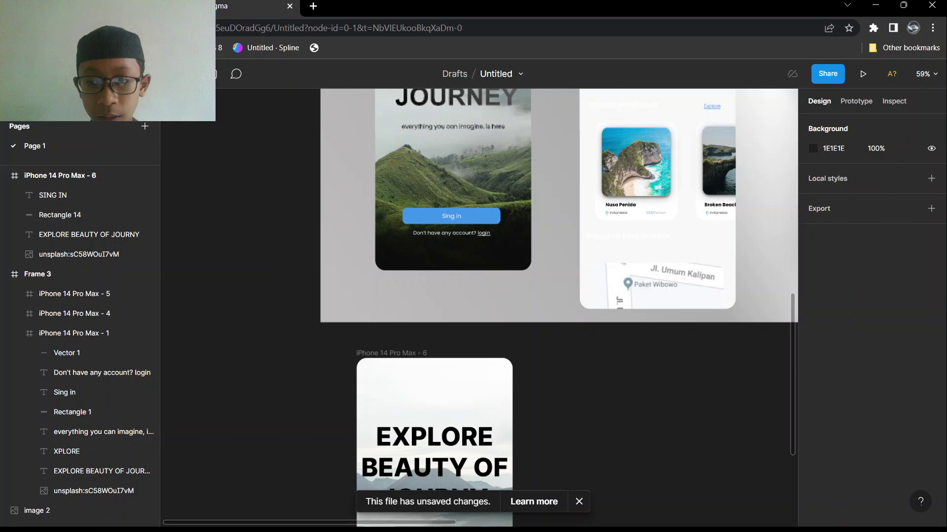
scroll(460, 390, down, 5)
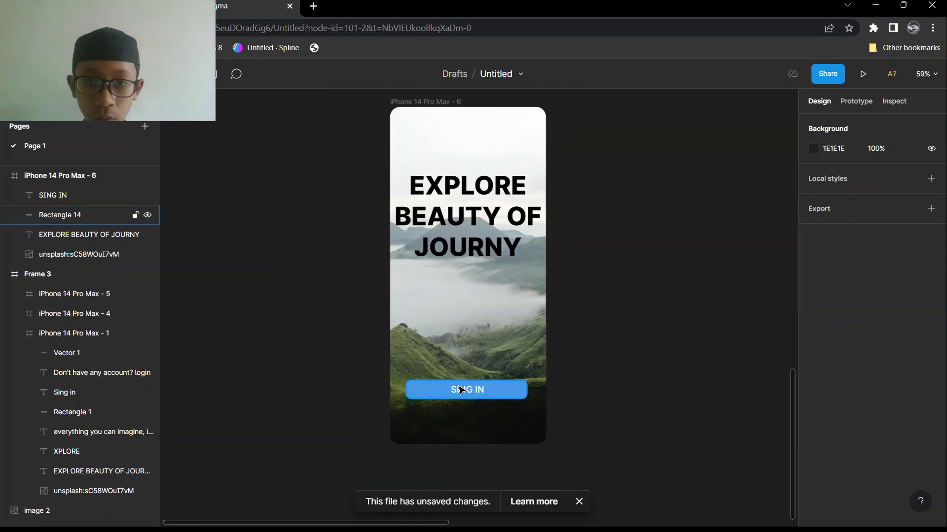
click(488, 392)
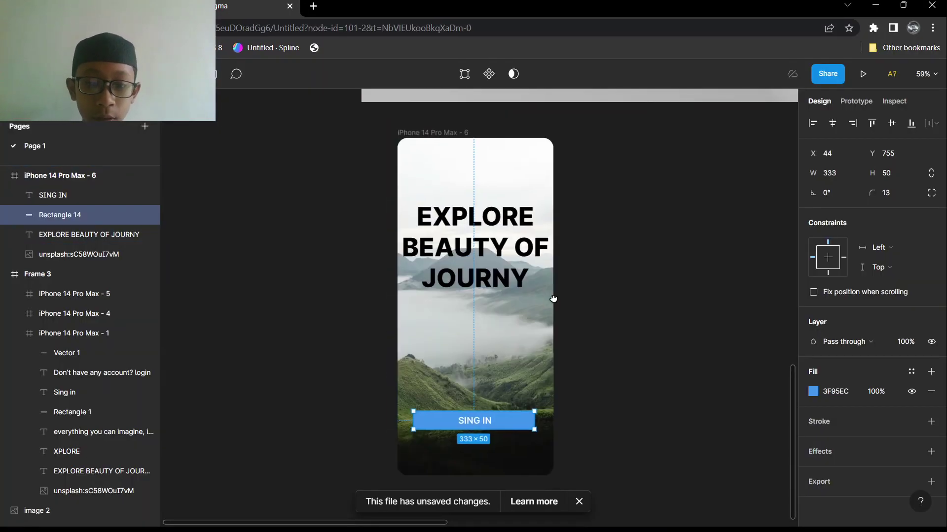
mouse_move(474, 420)
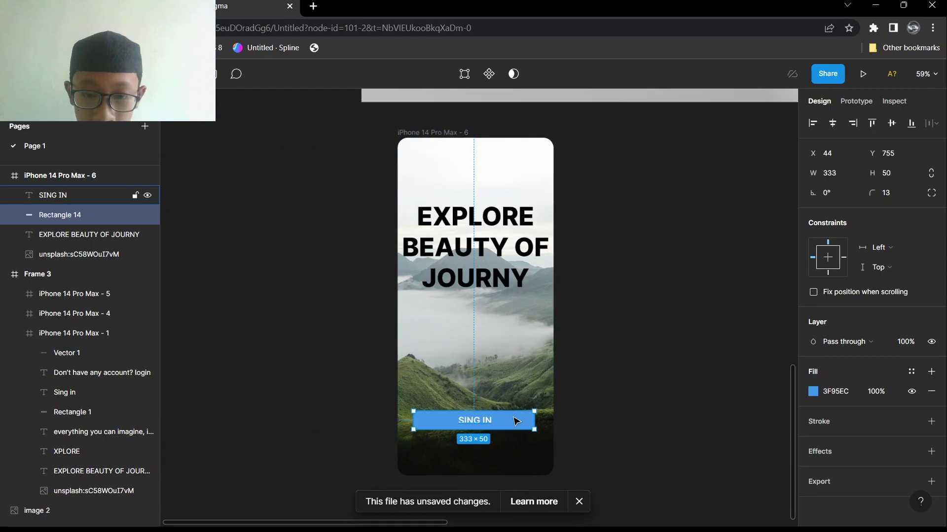
- Move the SING IN button and its label up to centre, then start a text box below
shift+click(515, 420)
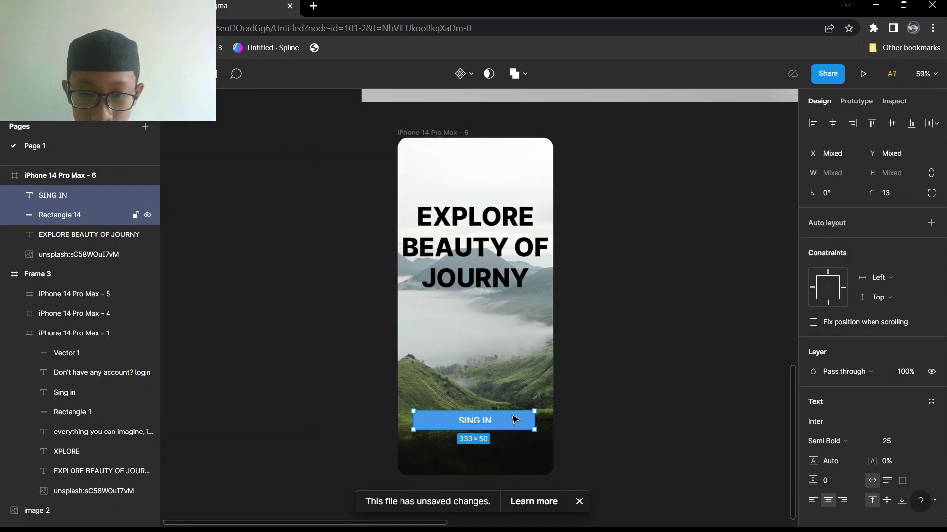
drag(512, 416, 516, 406)
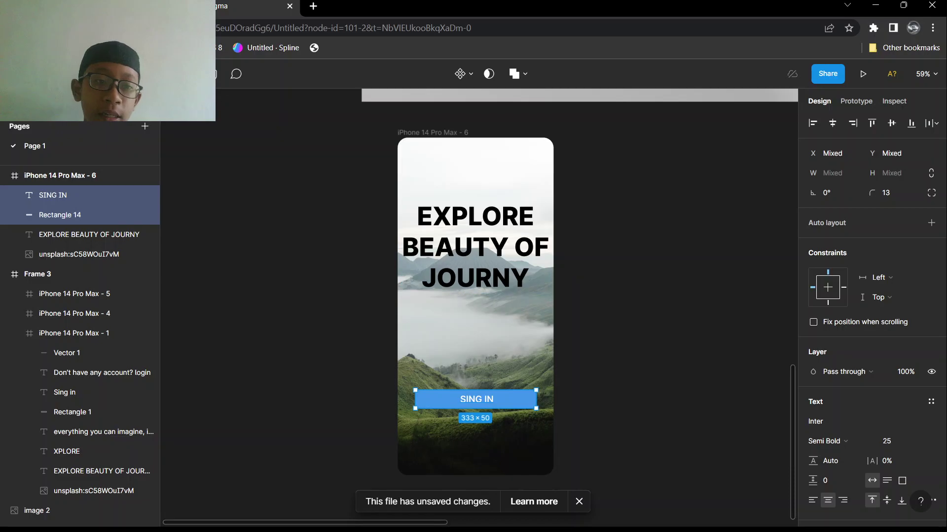
key(t)
click(427, 427)
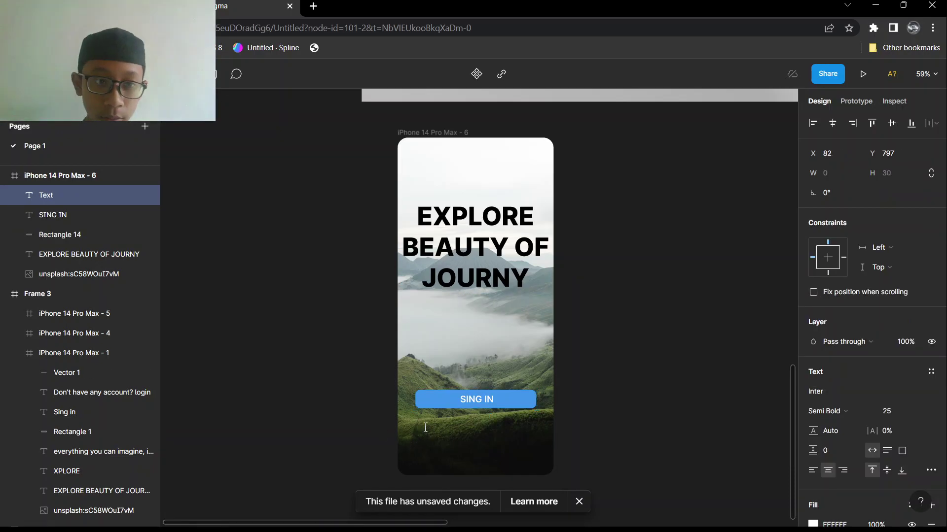
- Type the line "Dont't have any account?" into the new text box under the button
scroll(513, 446, up, 1)
scroll(513, 446, up, 2)
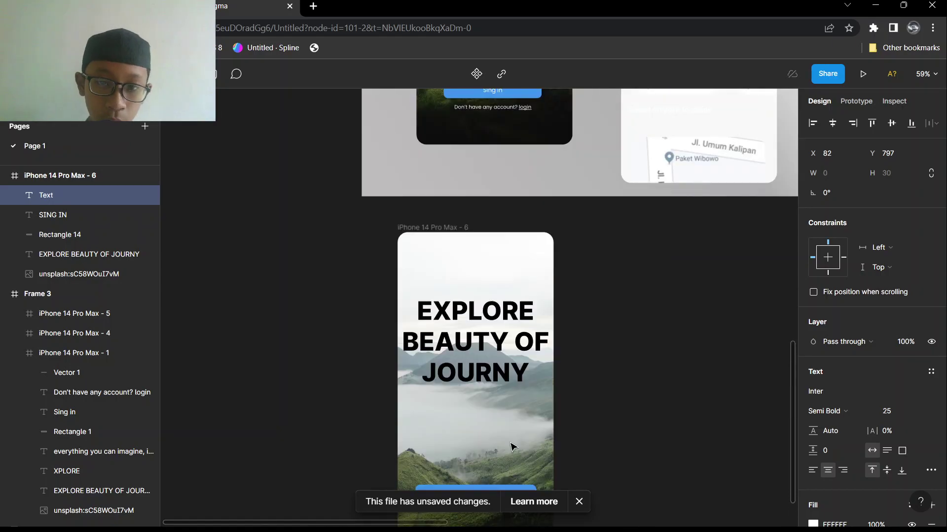
scroll(513, 446, up, 1)
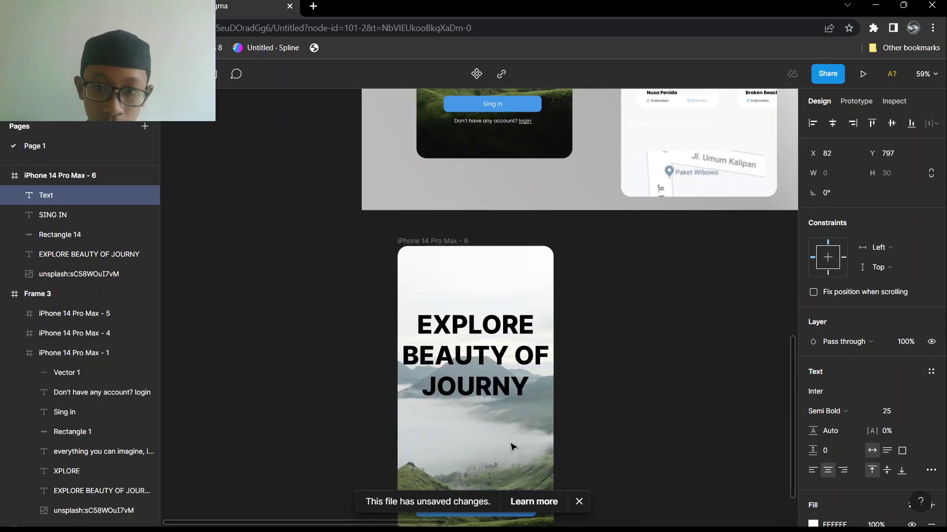
text(Don)
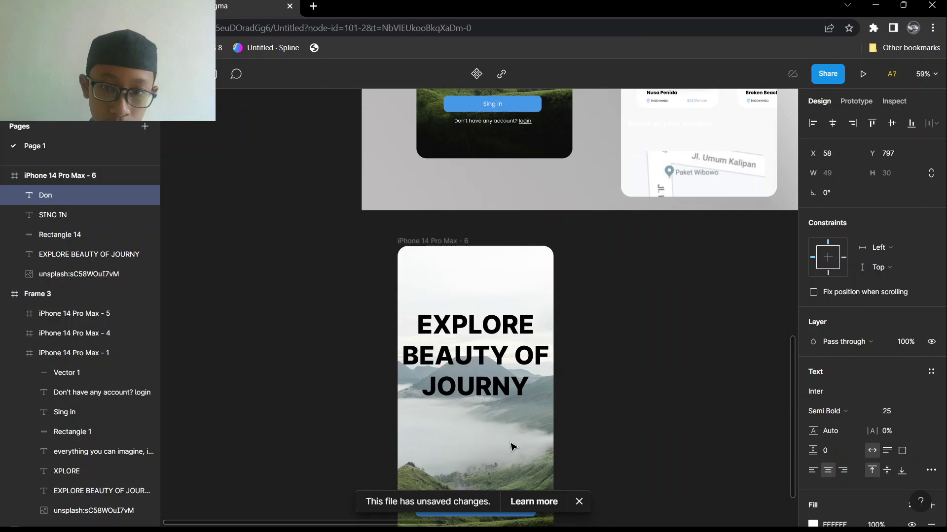
text(t')
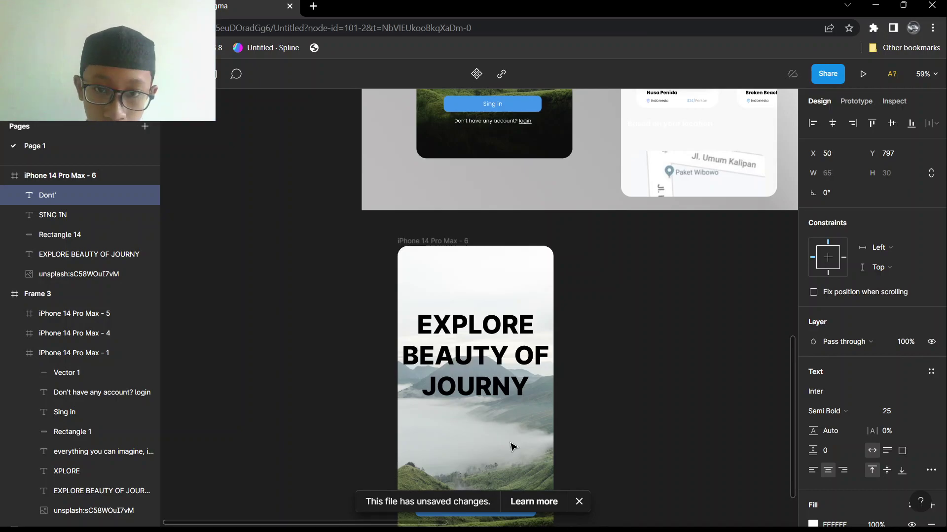
key(BackSpace)
key(BackSpace)
text('t)
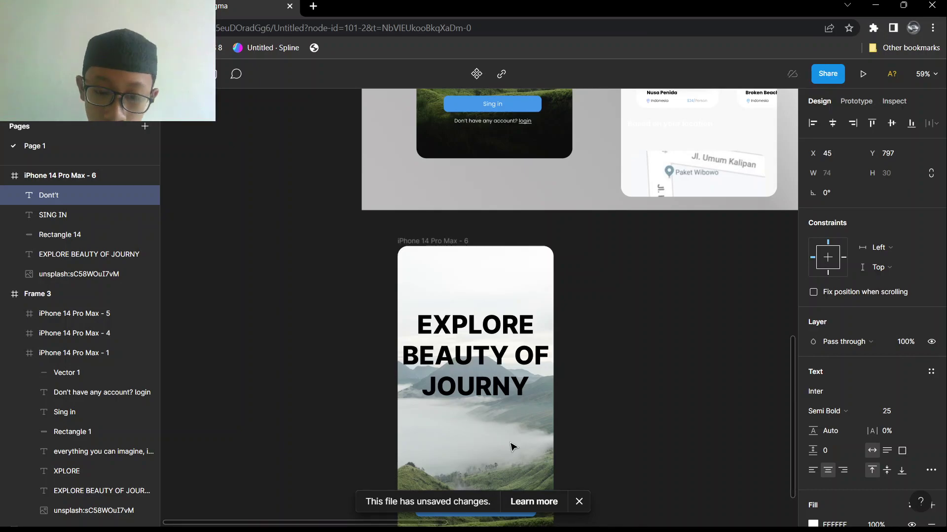
text( have)
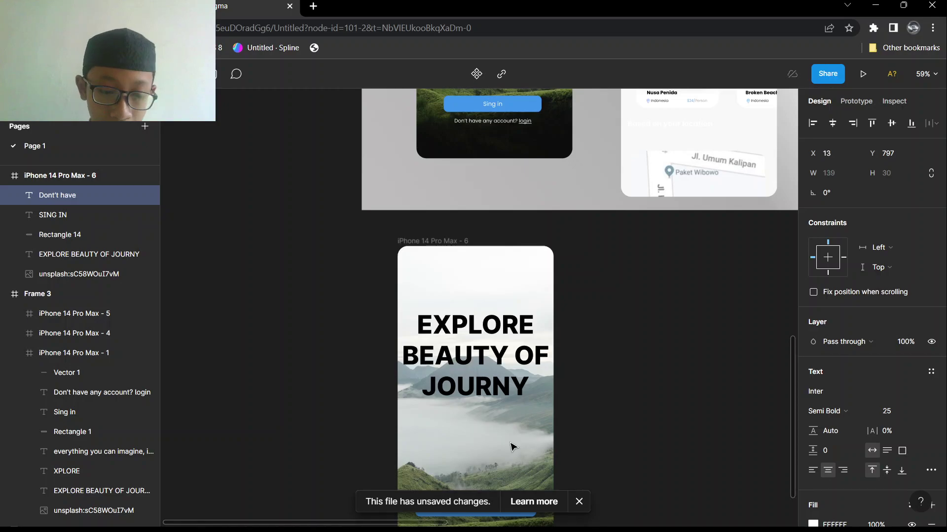
text( any)
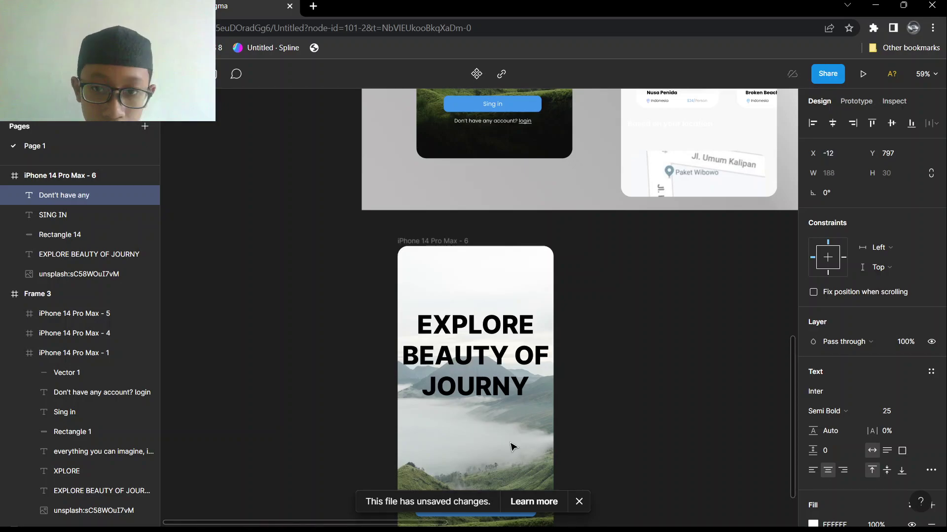
text( acc)
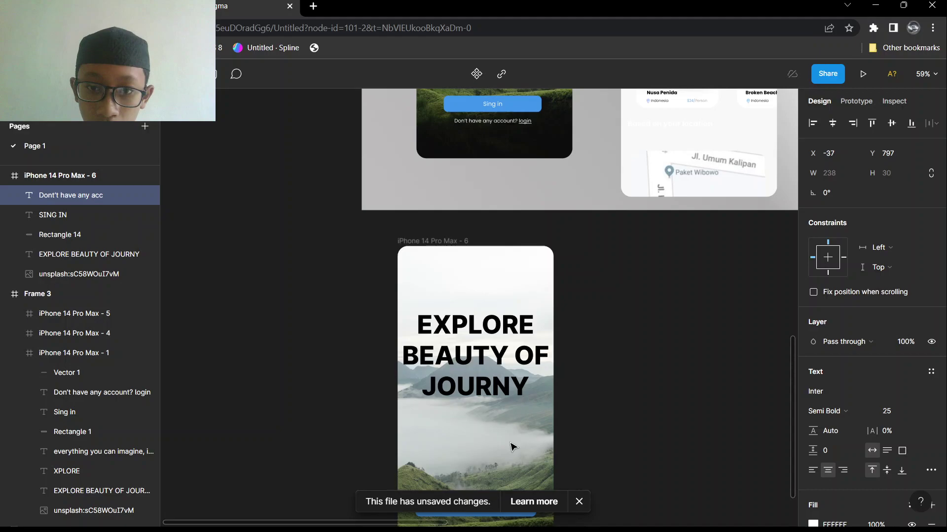
text(ou)
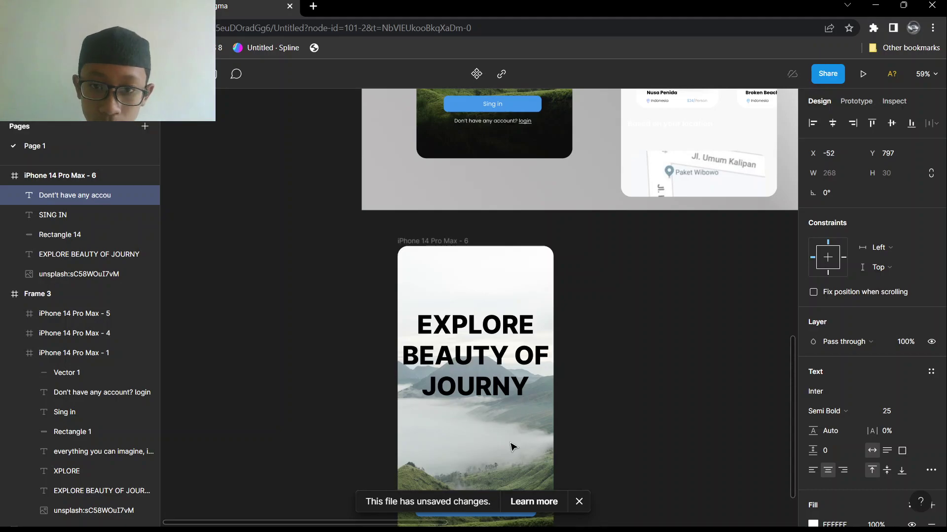
text(nt?)
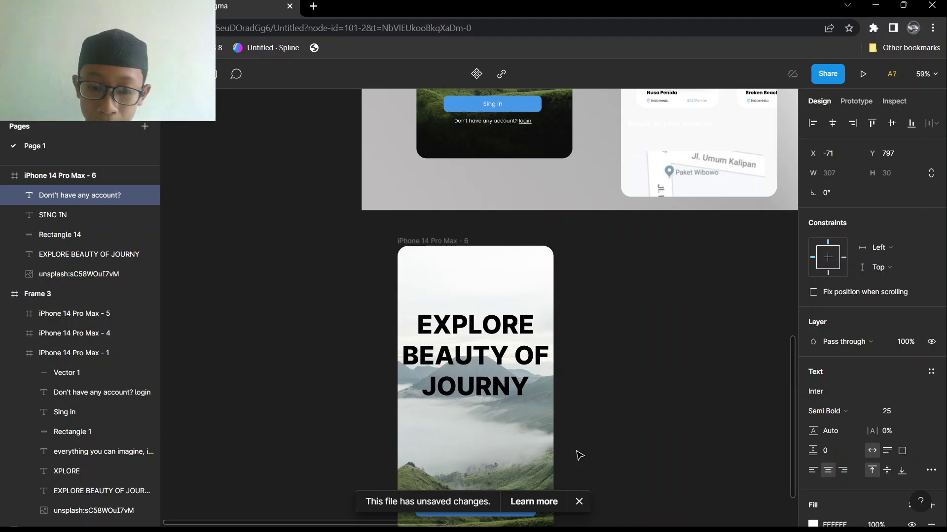
scroll(592, 384, down, 4)
scroll(602, 304, down, 1)
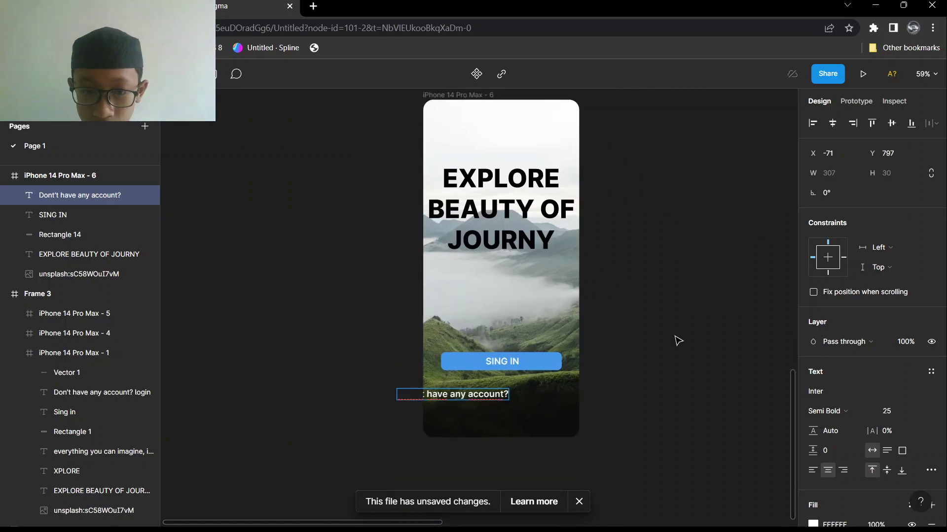
- Give the question text Light weight and font size 10
key(Escape)
click(833, 411)
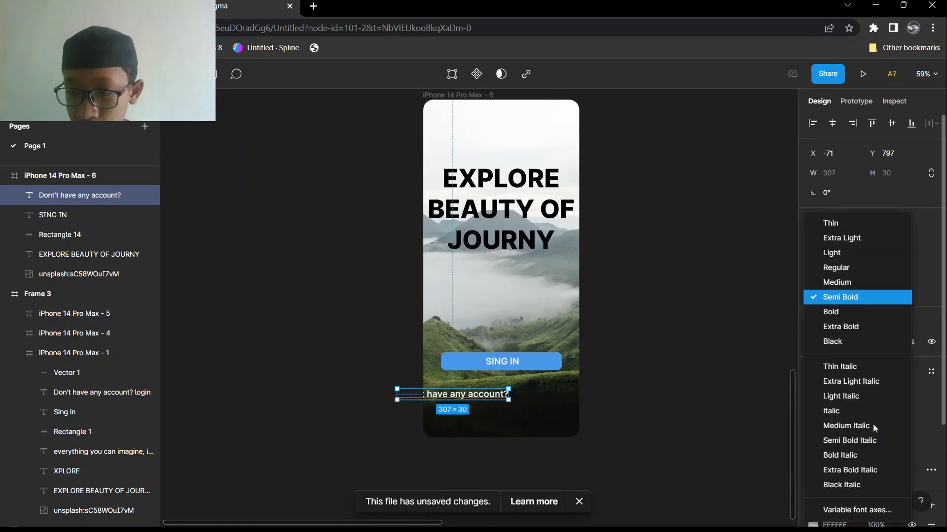
click(833, 252)
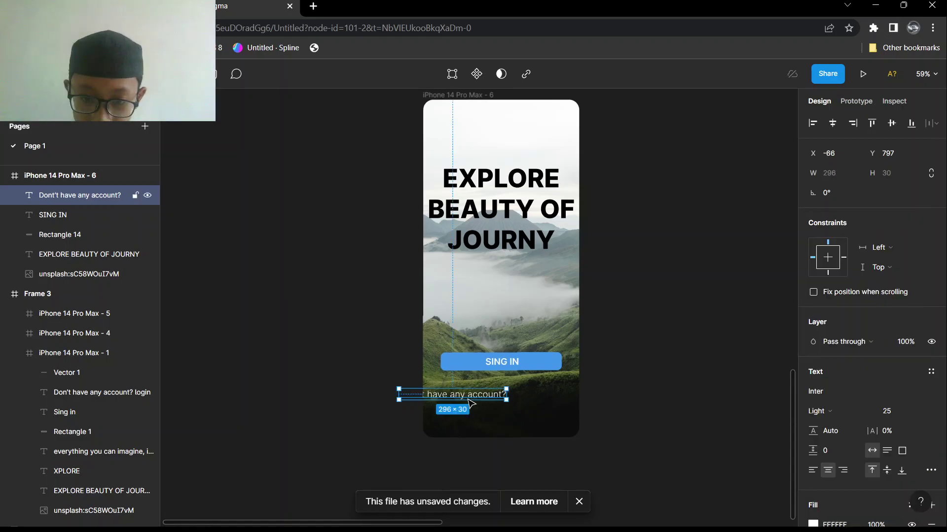
click(918, 412)
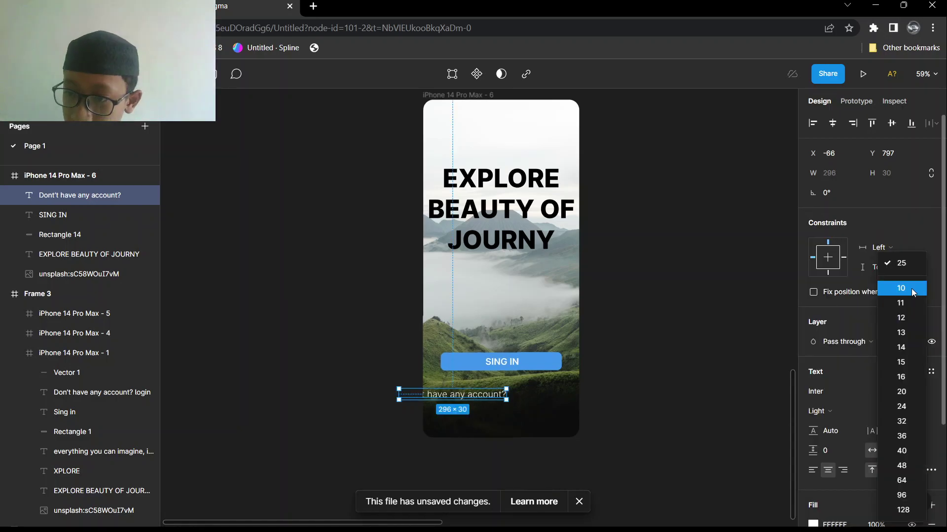
click(904, 287)
- Resize the question text to 15, centre it under SING IN, and make it Regular weight
click(451, 391)
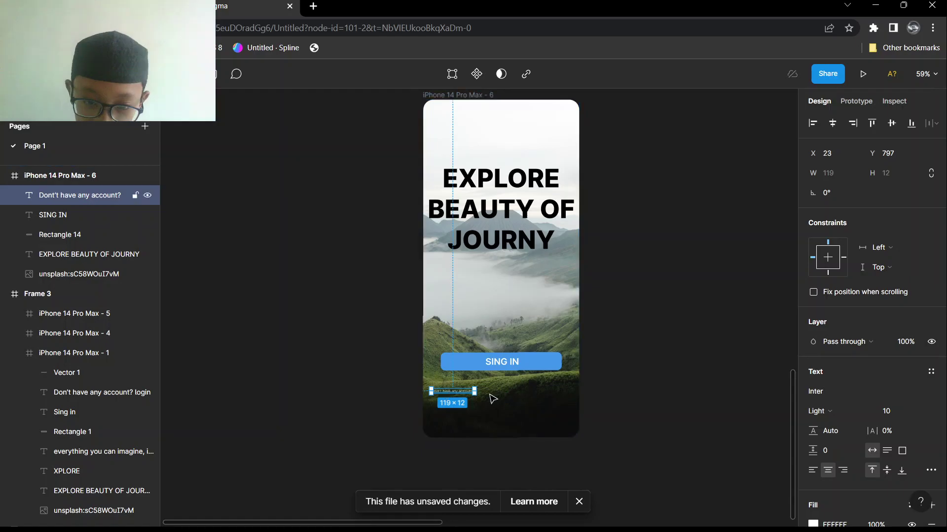
click(913, 410)
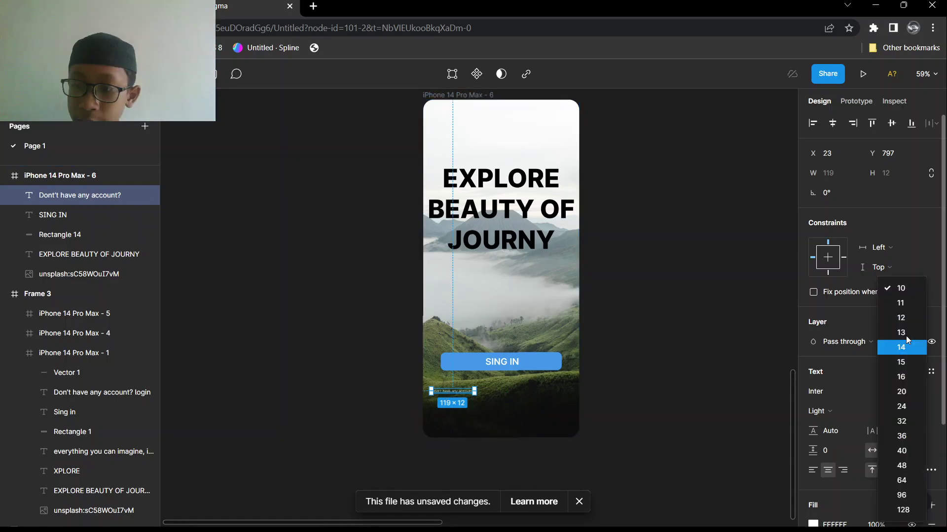
click(902, 362)
drag(486, 391, 485, 379)
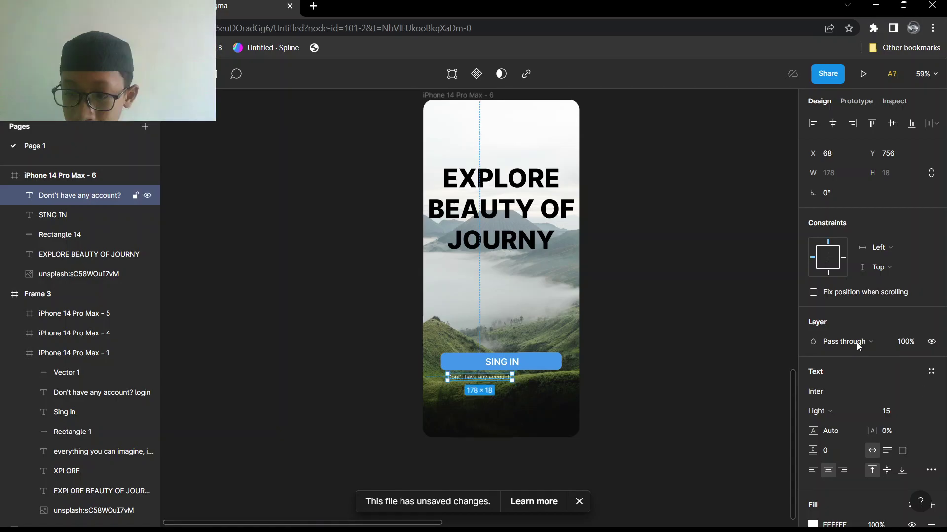
click(820, 411)
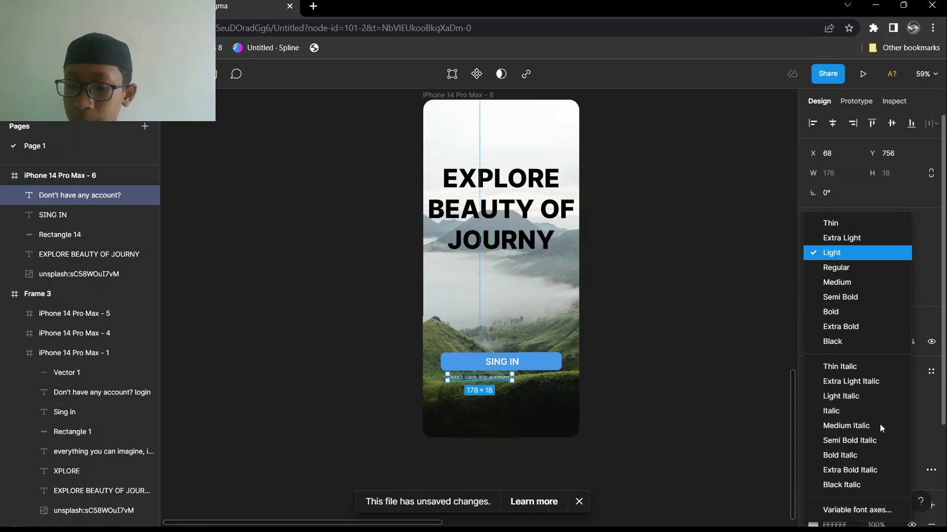
click(845, 274)
- Add a new text layer reading "login" next to the question line
key(Escape)
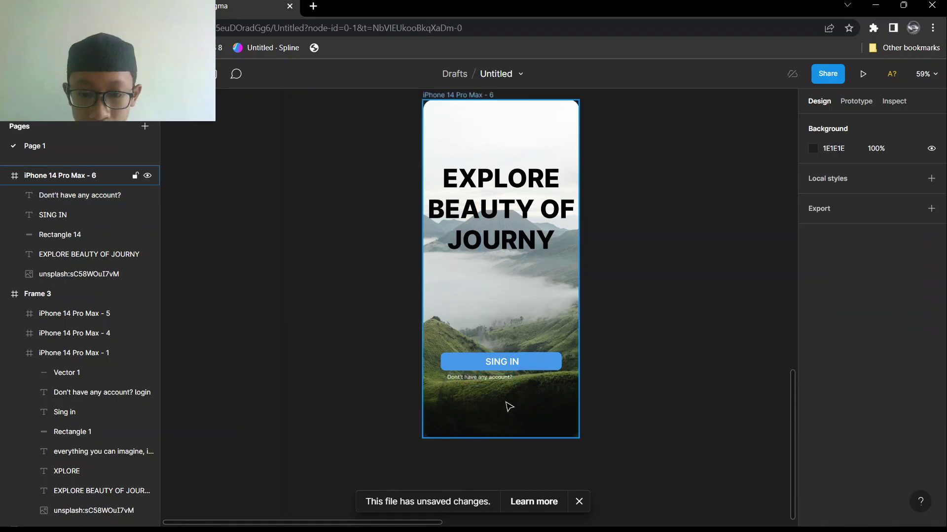
scroll(509, 405, up, 2)
scroll(509, 406, up, 1)
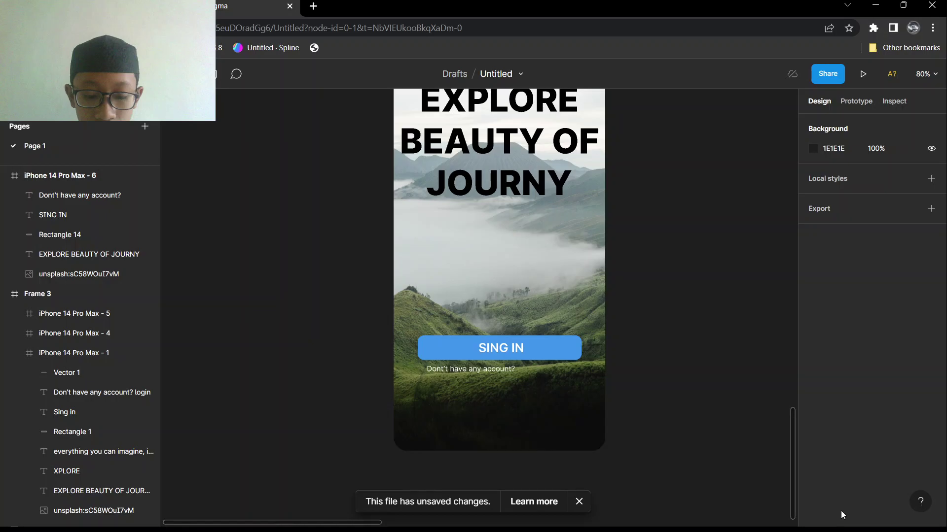
key(t)
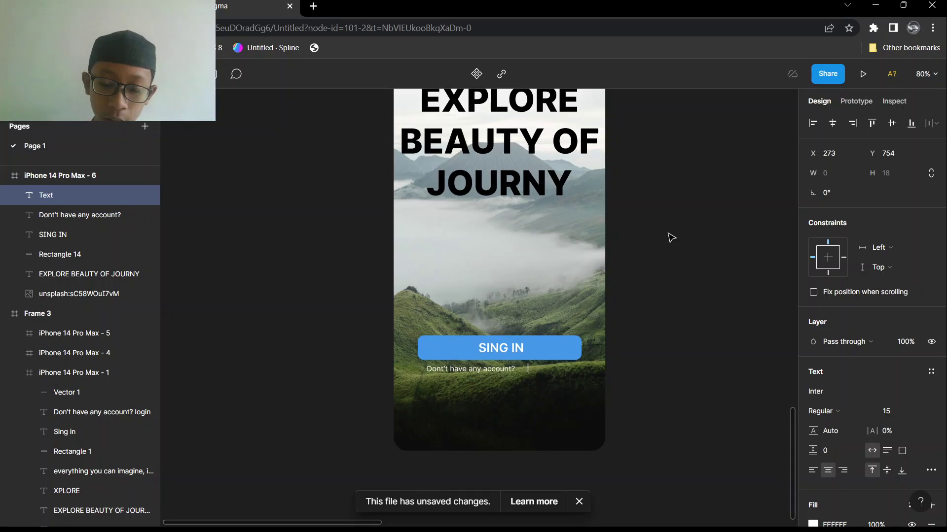
text(L)
key(BackSpace)
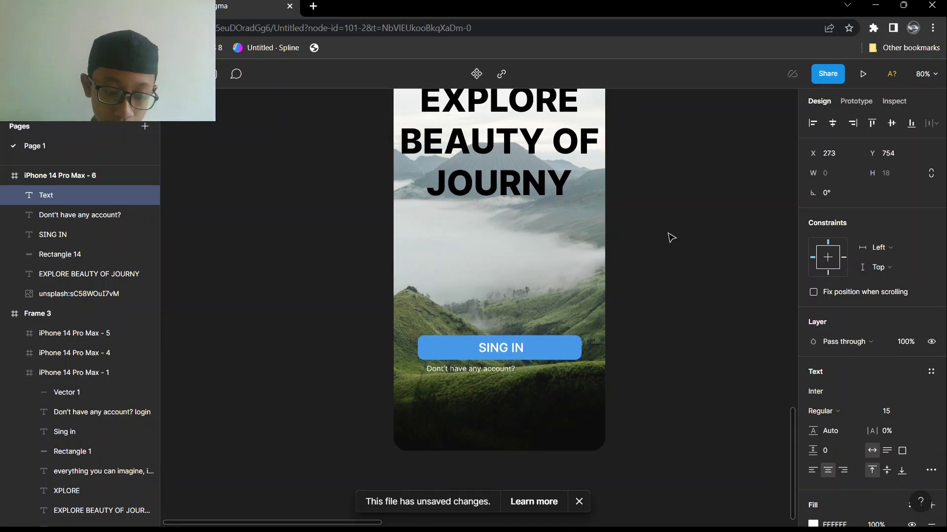
text(login)
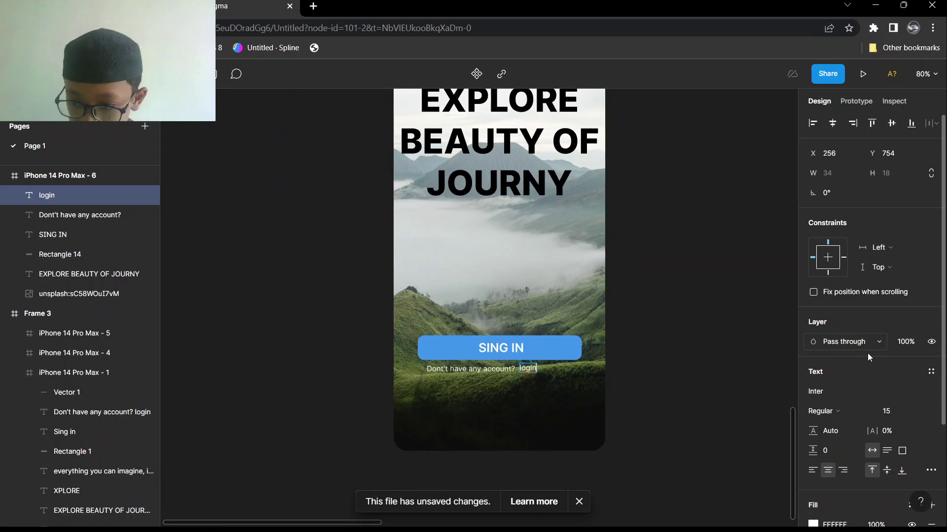
- Set the login text to Semi Bold weight at font size 16
click(852, 412)
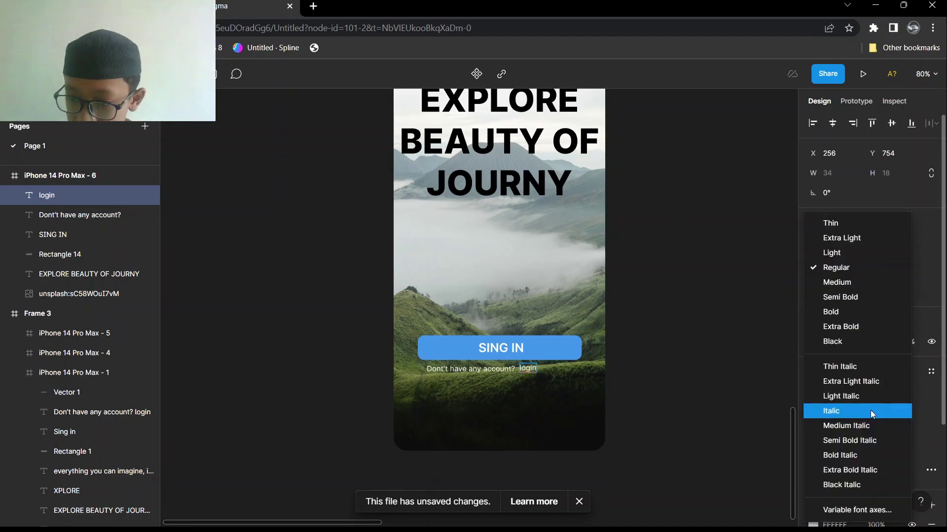
click(856, 299)
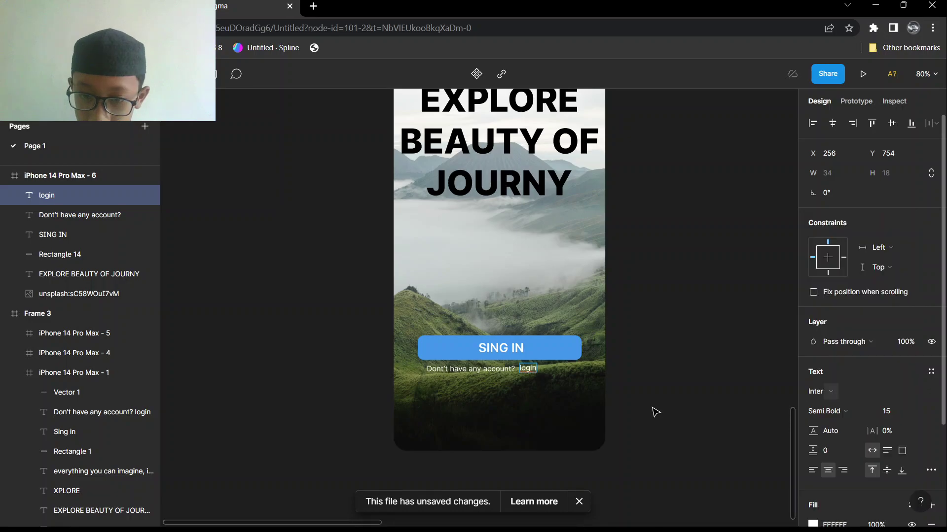
click(827, 411)
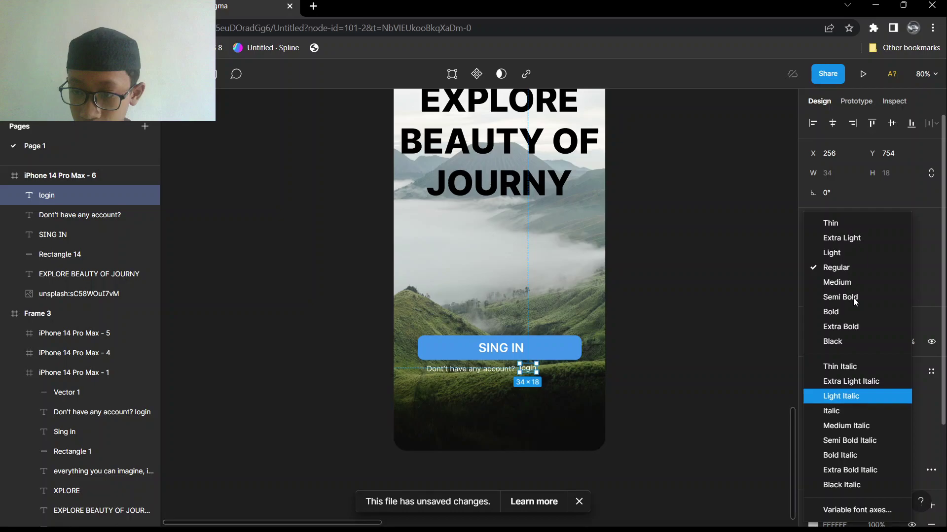
click(855, 298)
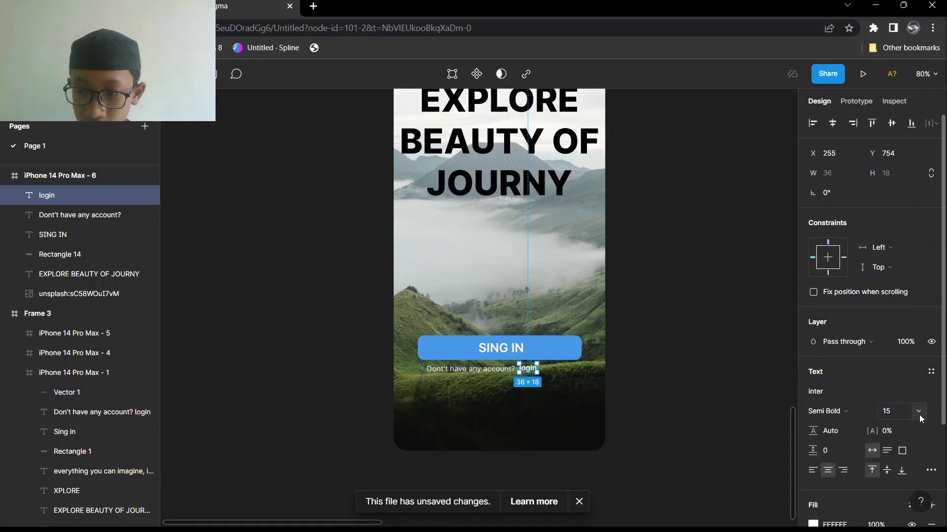
click(919, 416)
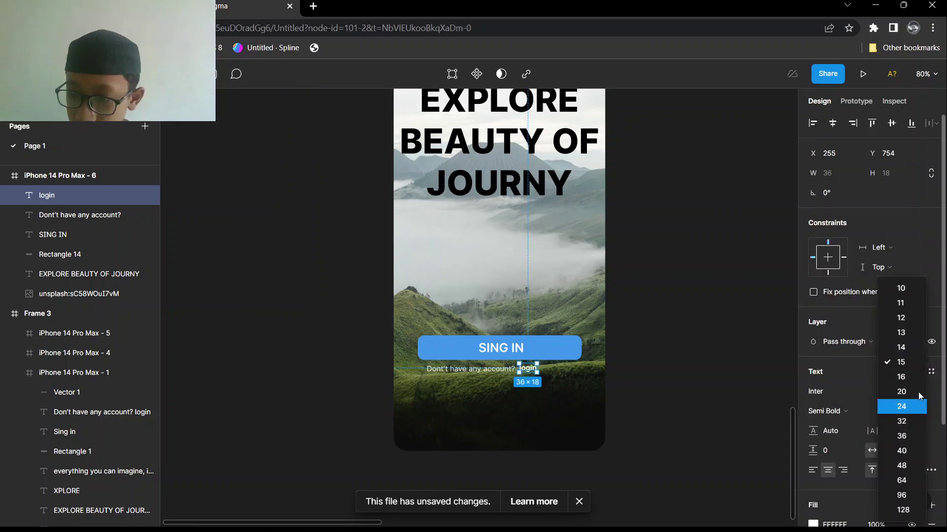
click(901, 377)
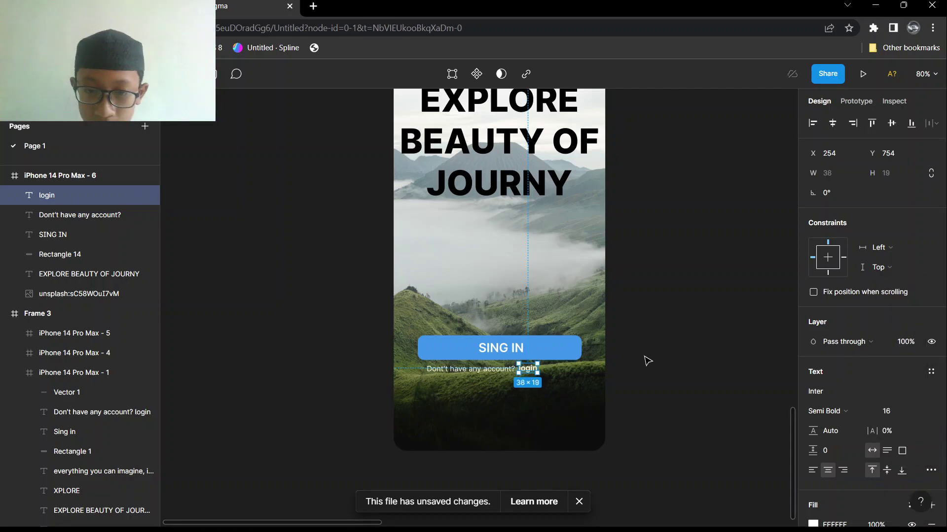
click(648, 362)
scroll(644, 362, up, 5)
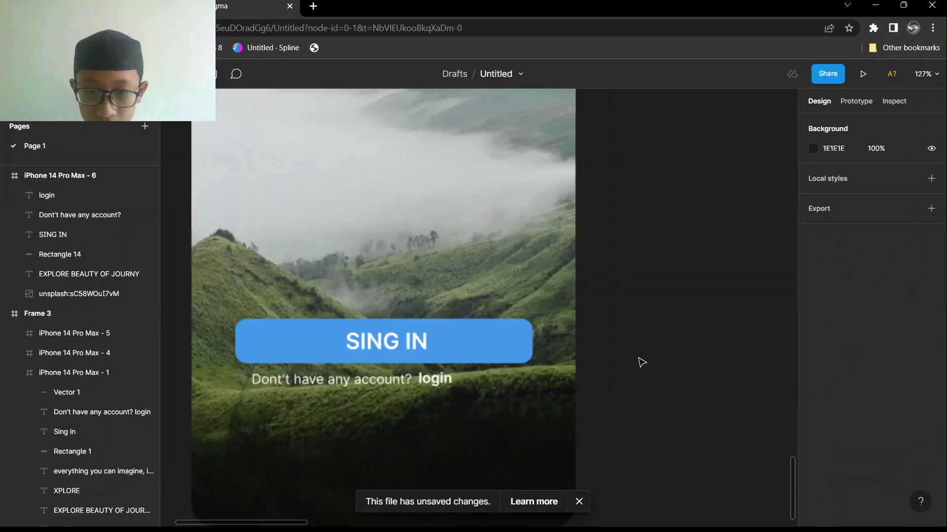
- Zoom in and shift login right of the question text, leaving a small gap
scroll(493, 374, up, 3)
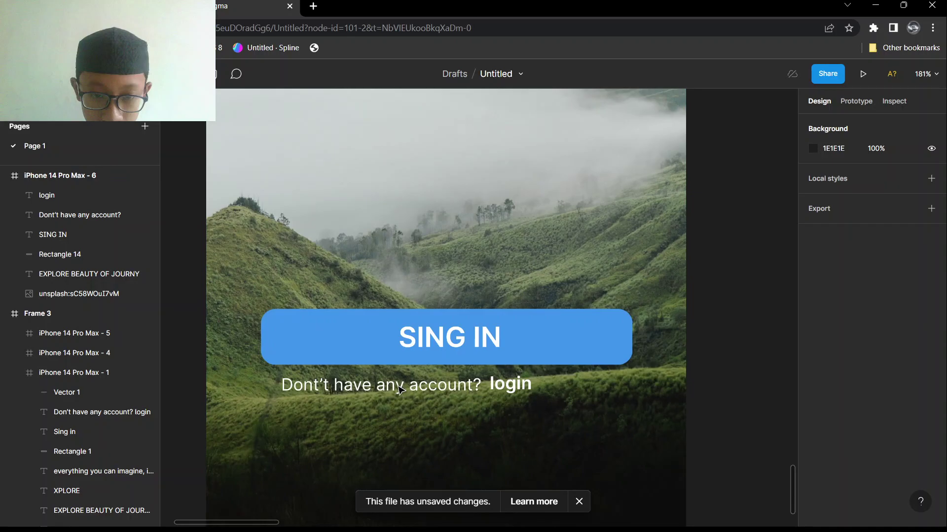
drag(399, 390, 408, 387)
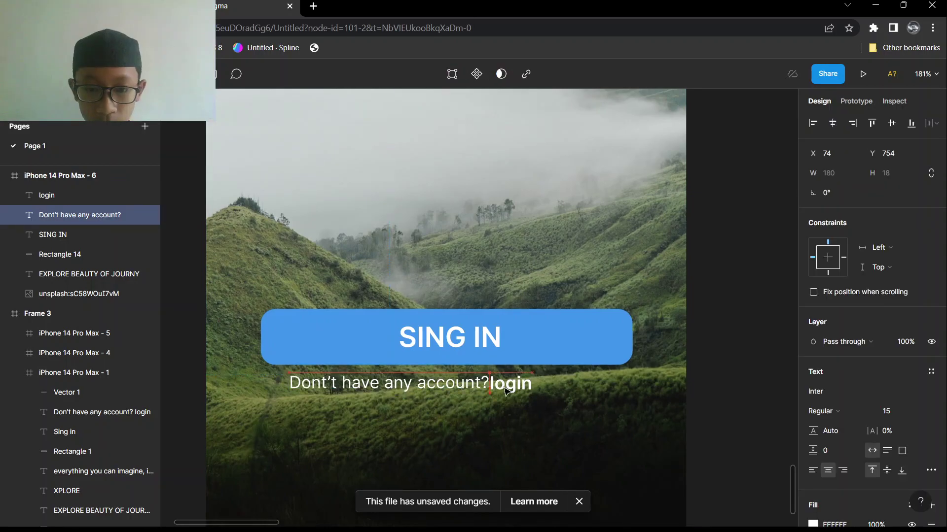
drag(506, 390, 521, 392)
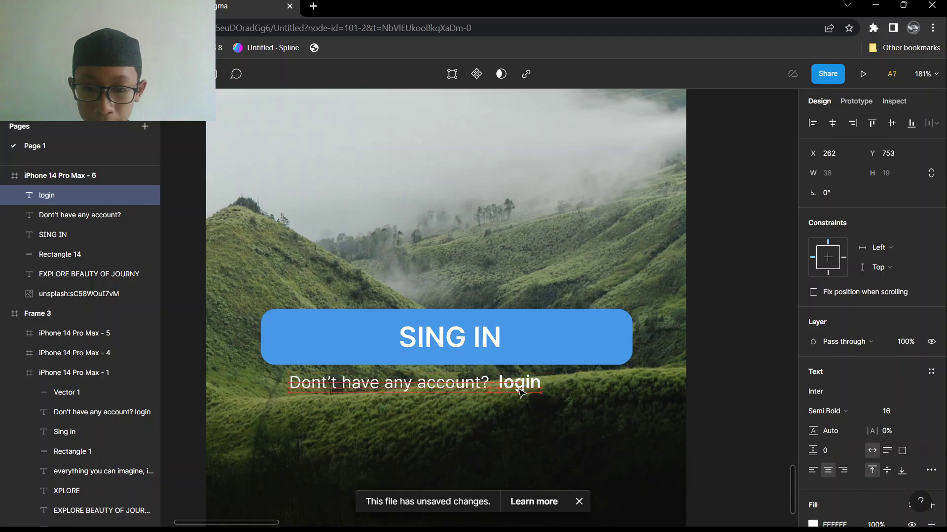
drag(521, 392, 524, 392)
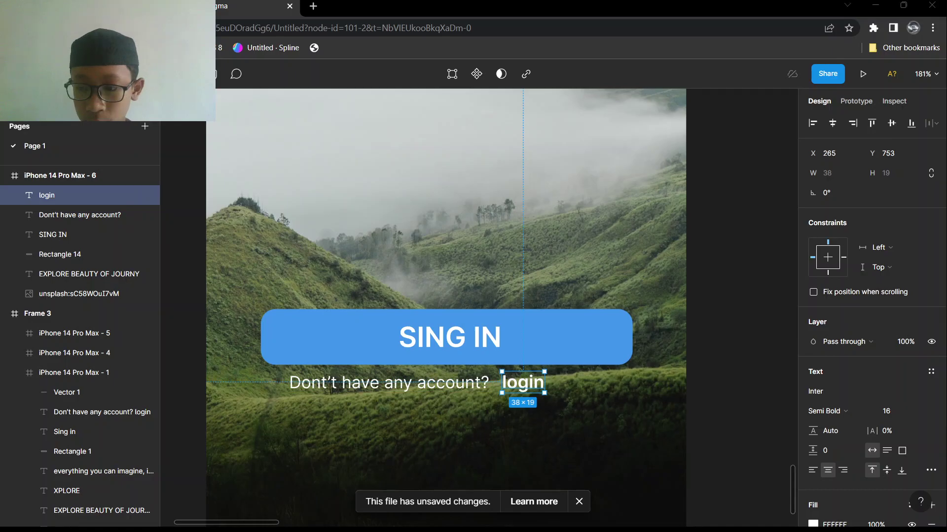
click(758, 326)
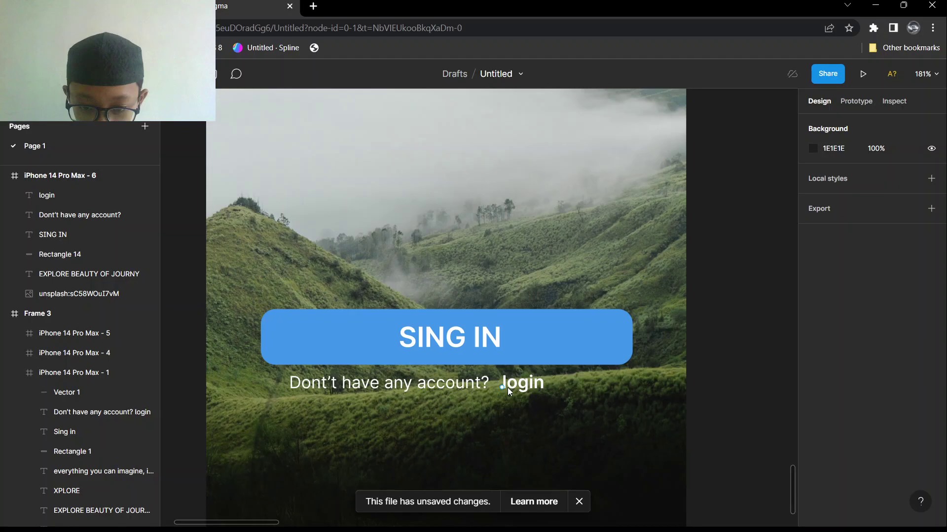
- Draw a line under login and give it stroke colour FFFFFF
key(p)
click(544, 387)
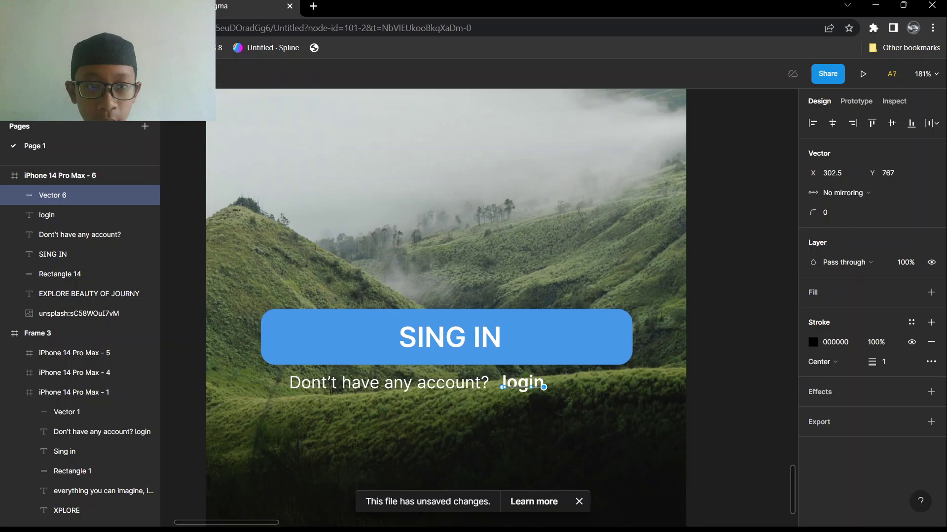
key(Escape)
click(813, 421)
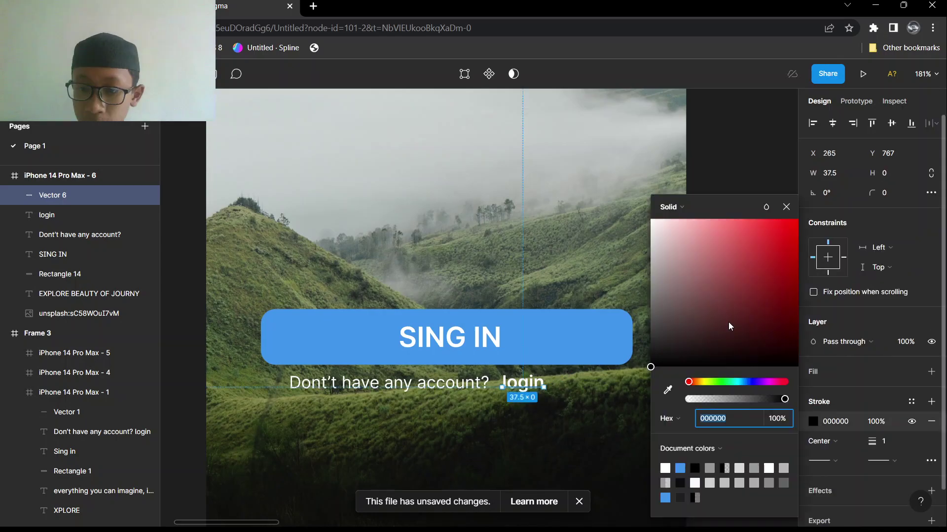
text(FFFFFF)
key(Return)
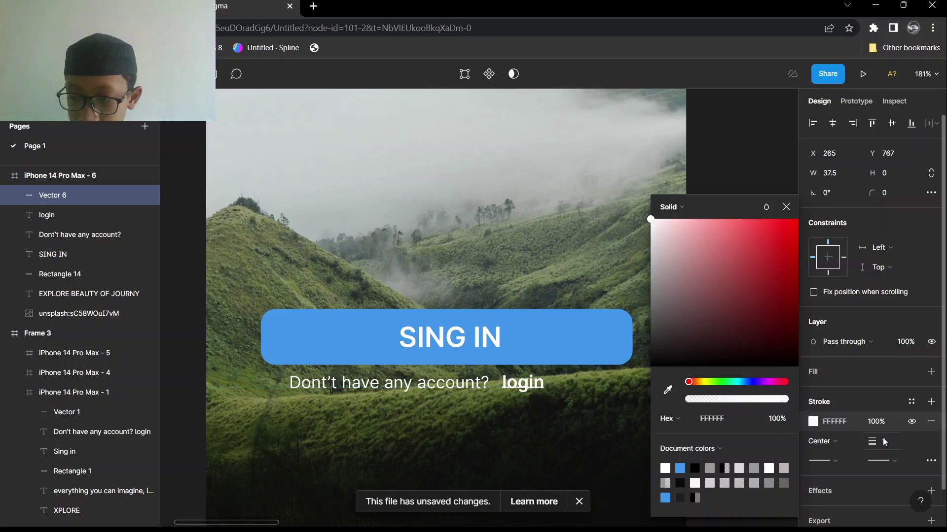
text(5)
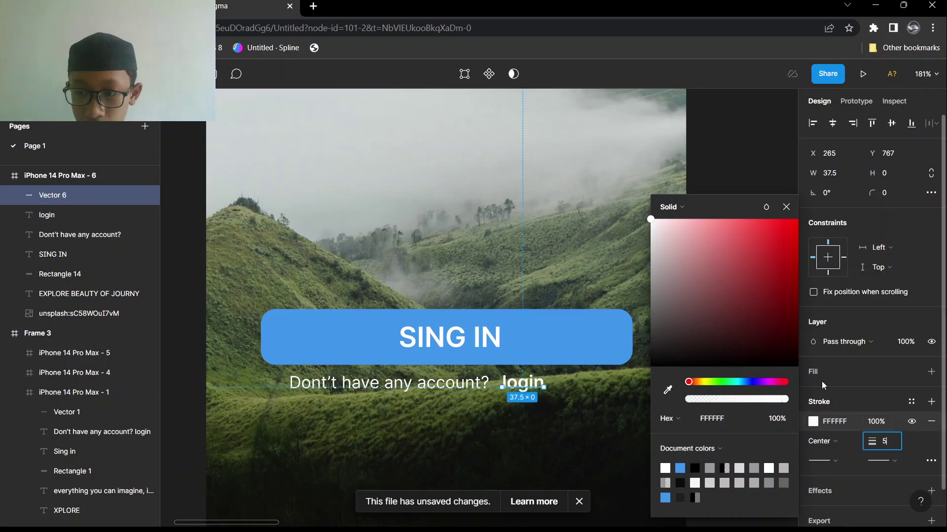
key(Escape)
key(Escape)
- Set the underline stroke weight to 2 and move it just below login
click(531, 388)
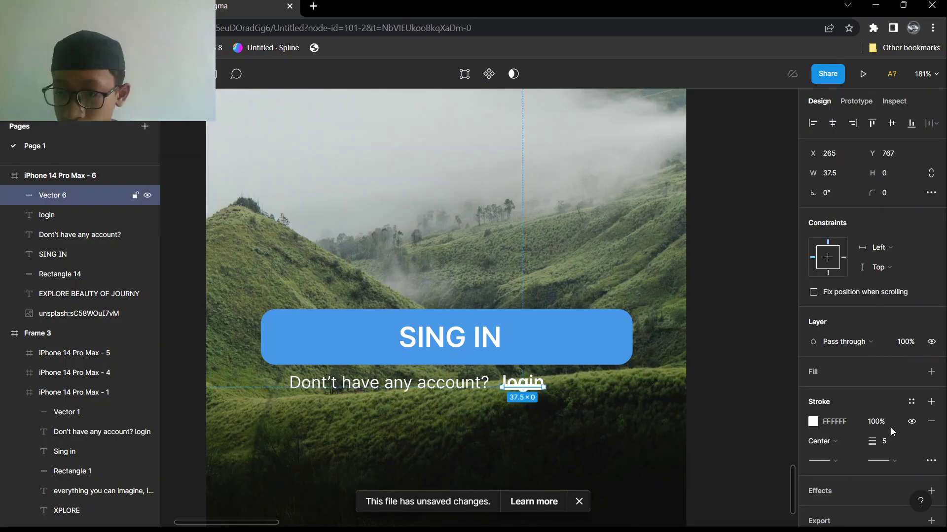
click(885, 442)
text(2)
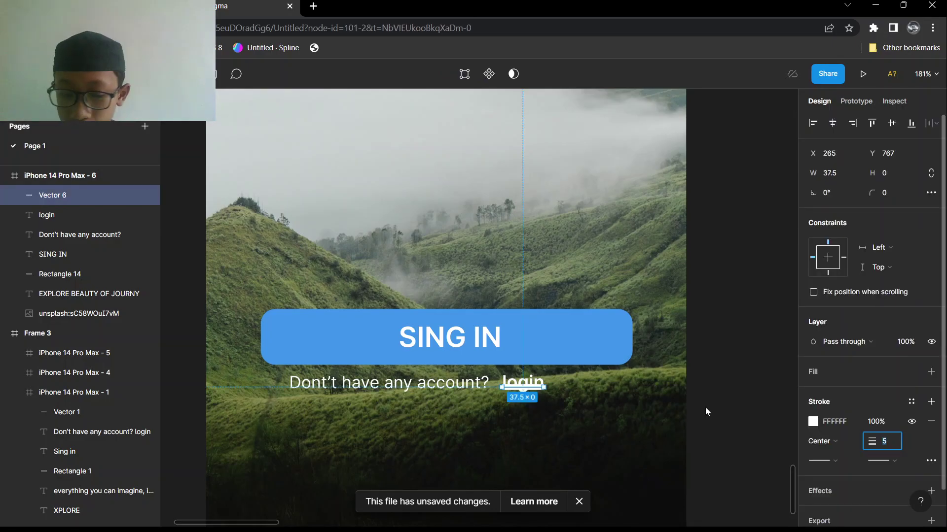
key(Escape)
key(Escape)
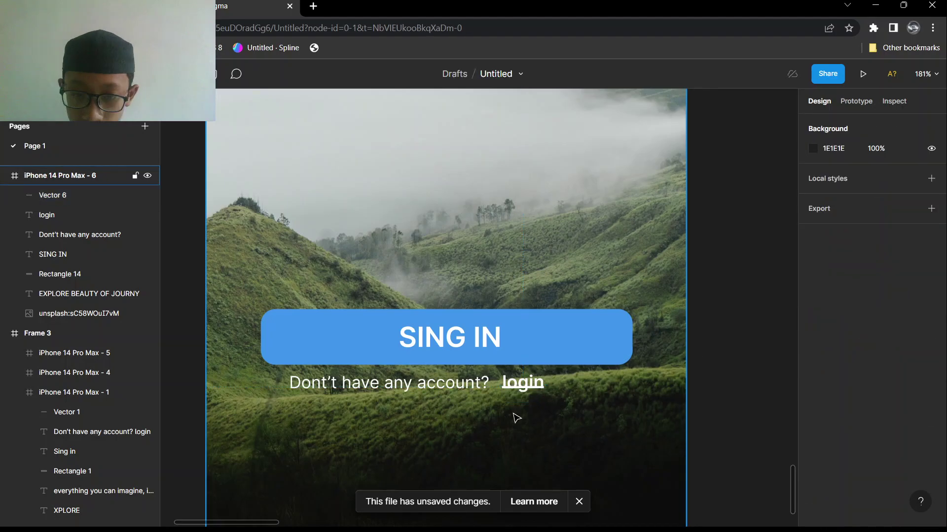
click(539, 389)
drag(539, 390, 532, 387)
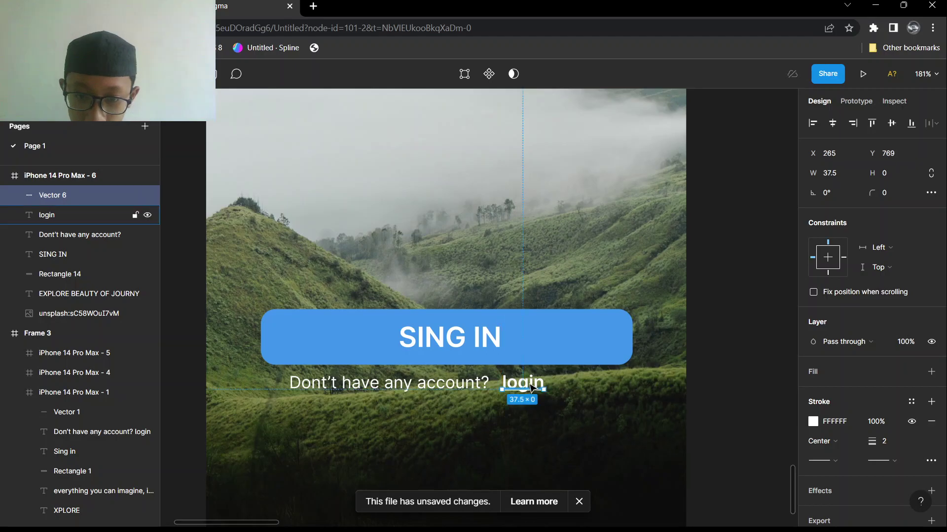
- Move login and its underline slightly to the left
shift+click(531, 381)
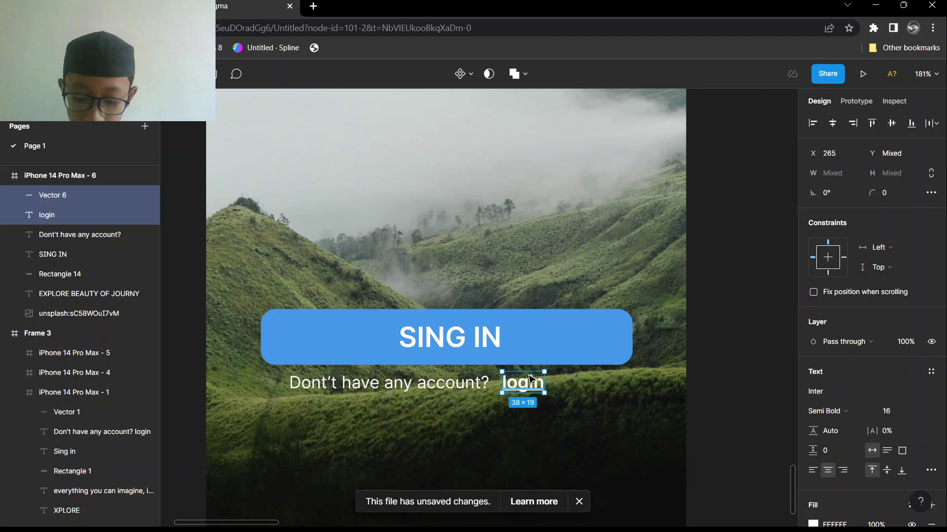
drag(530, 381, 522, 380)
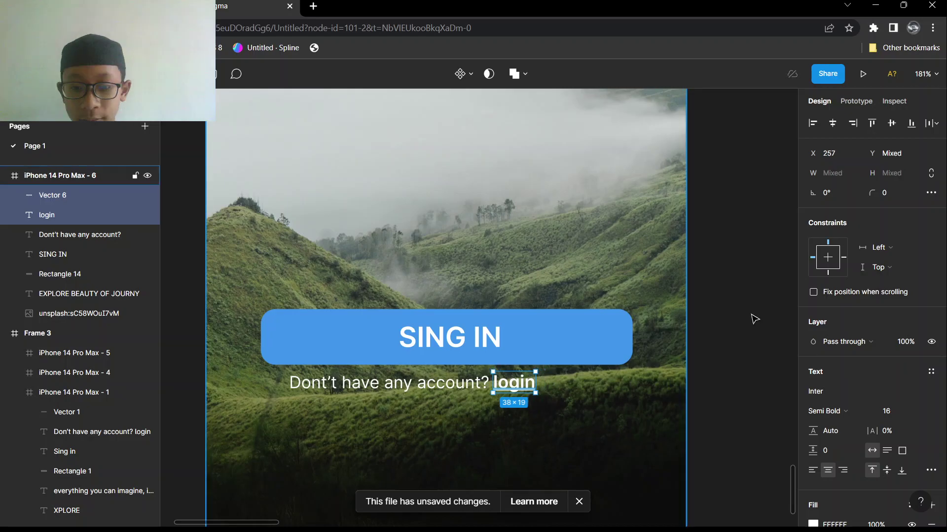
click(754, 319)
- Zoom out and nudge the question text and underline right twice with Shift+Right
scroll(753, 315, down, 3)
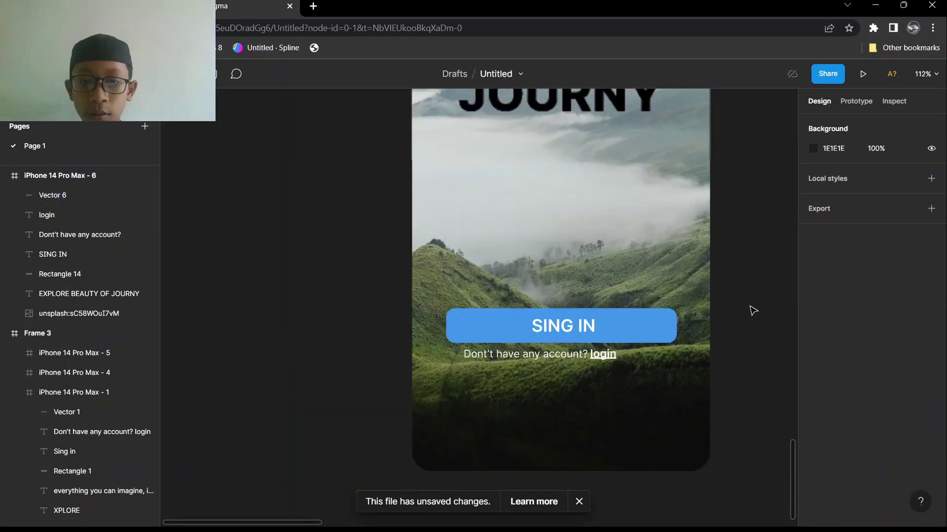
scroll(753, 310, down, 2)
scroll(691, 345, down, 2)
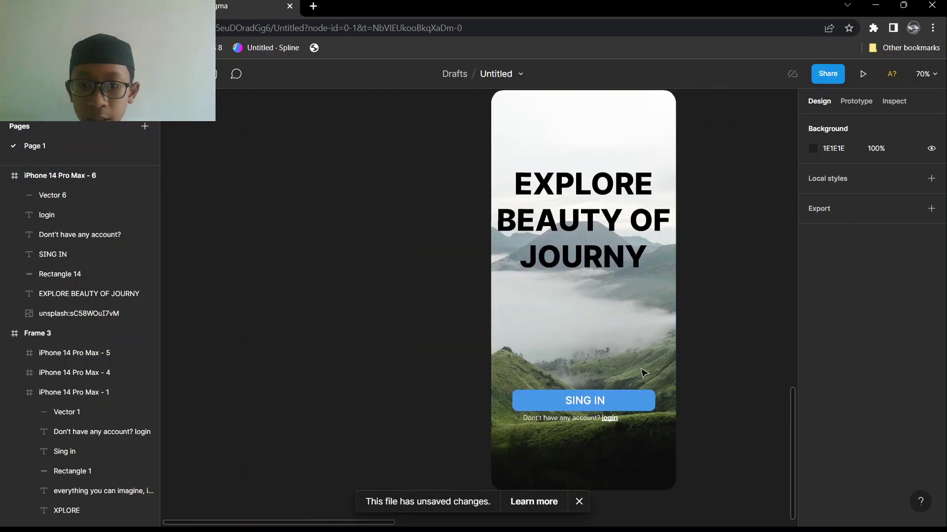
scroll(642, 372, right, 1)
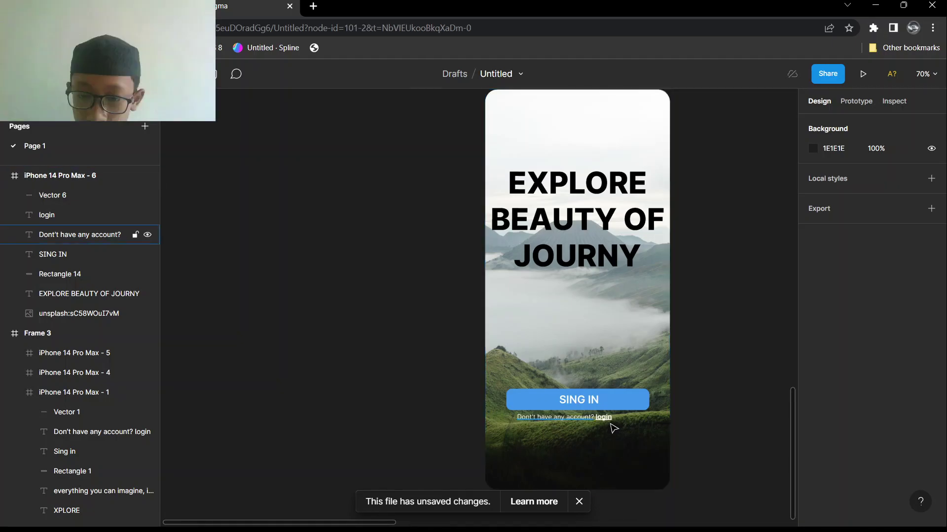
click(613, 427)
shift+click(610, 422)
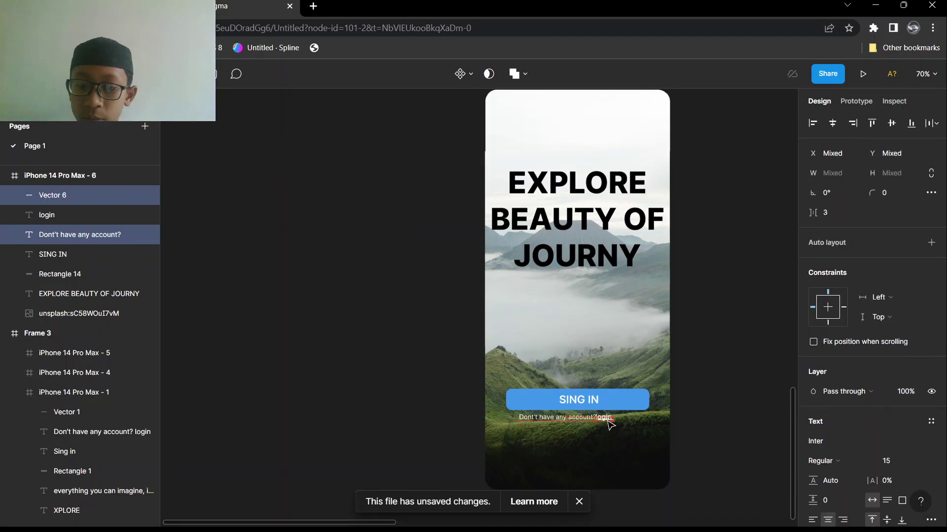
key(shift+Right)
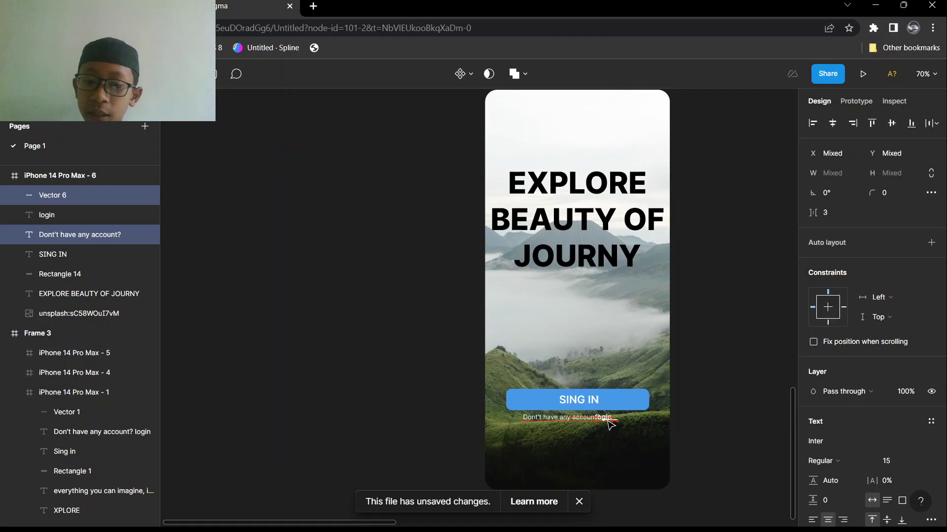
key(shift+Right)
click(391, 336)
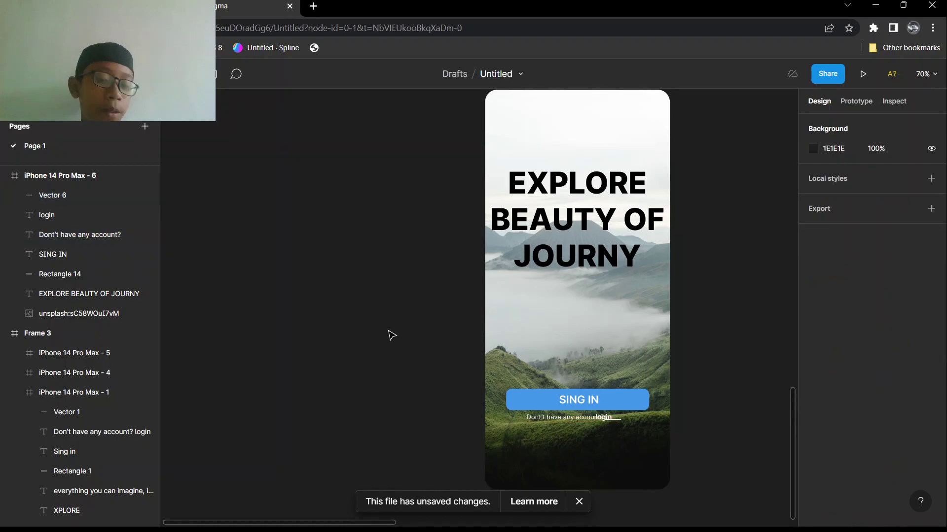